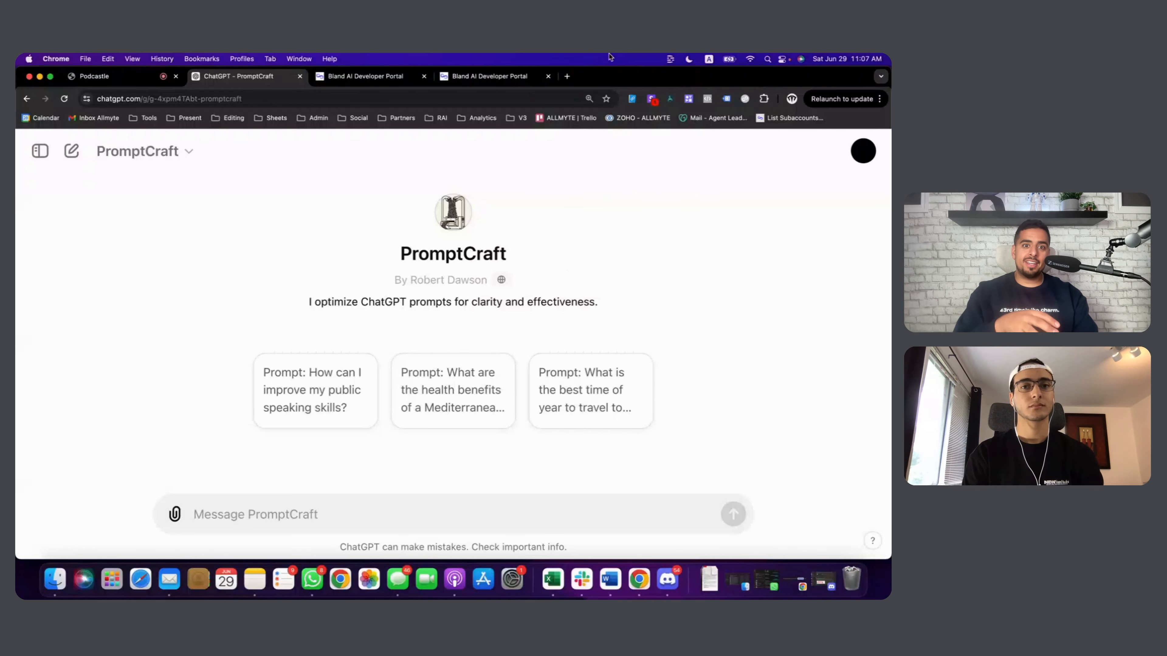
# In the Bland AI portal, open the Use Case generation form and capture a screenshot of its description placeholder text.
pyautogui.click(489, 76)
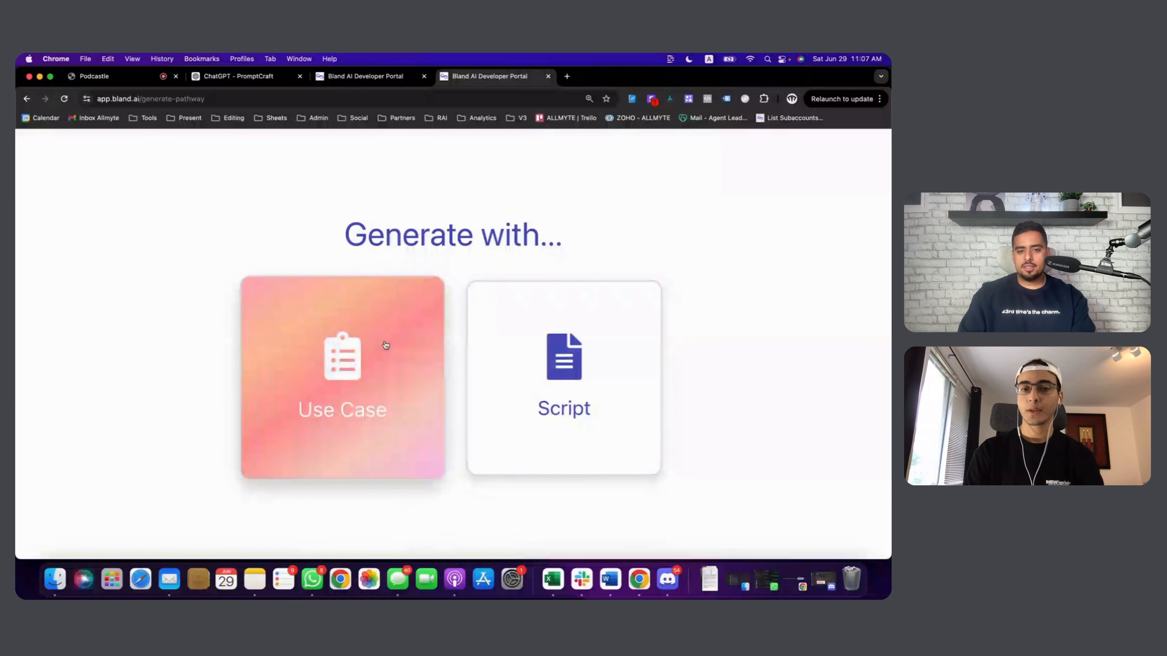
pyautogui.click(385, 342)
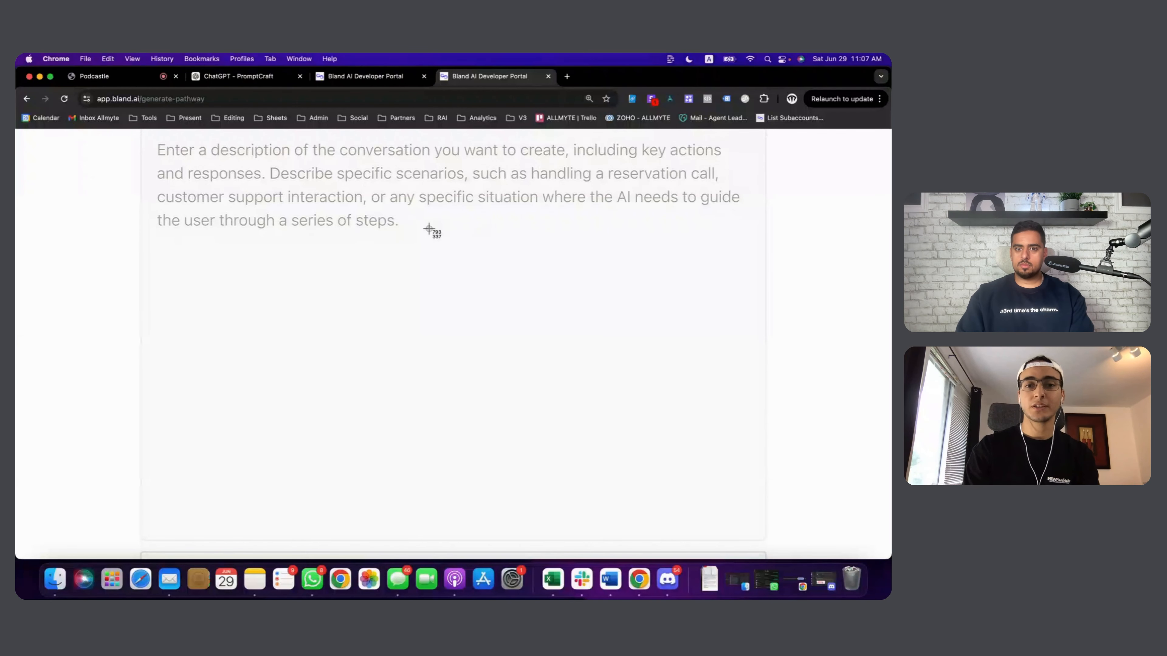
pyautogui.moveTo(149, 138); pyautogui.dragTo(755, 275)
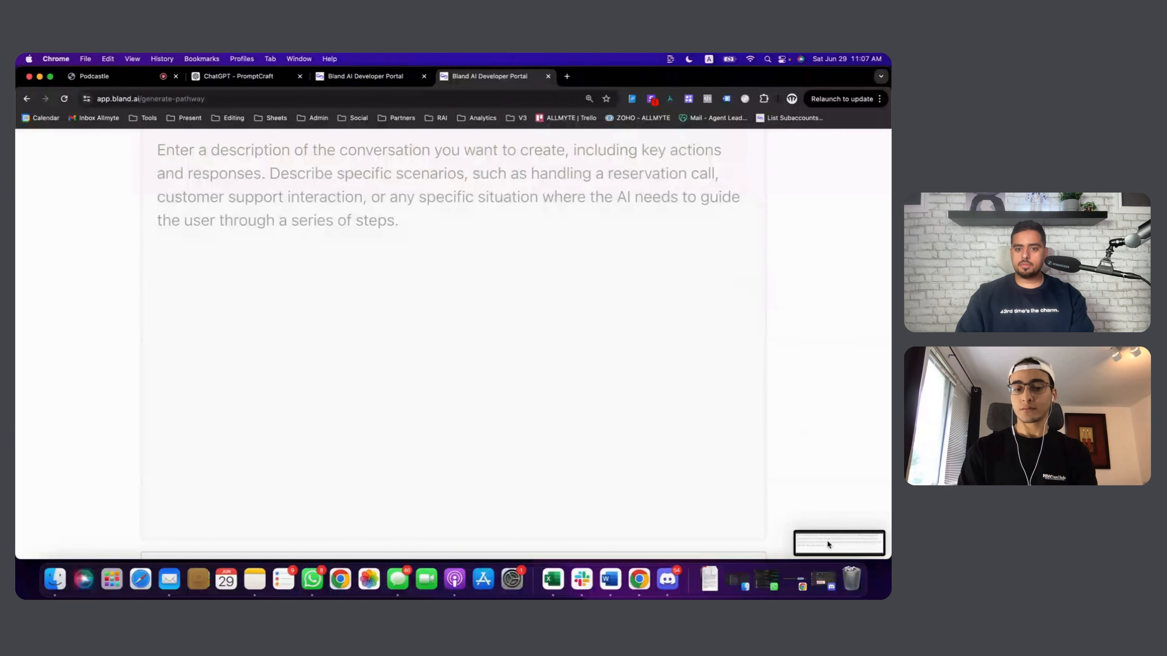
pyautogui.click(805, 538)
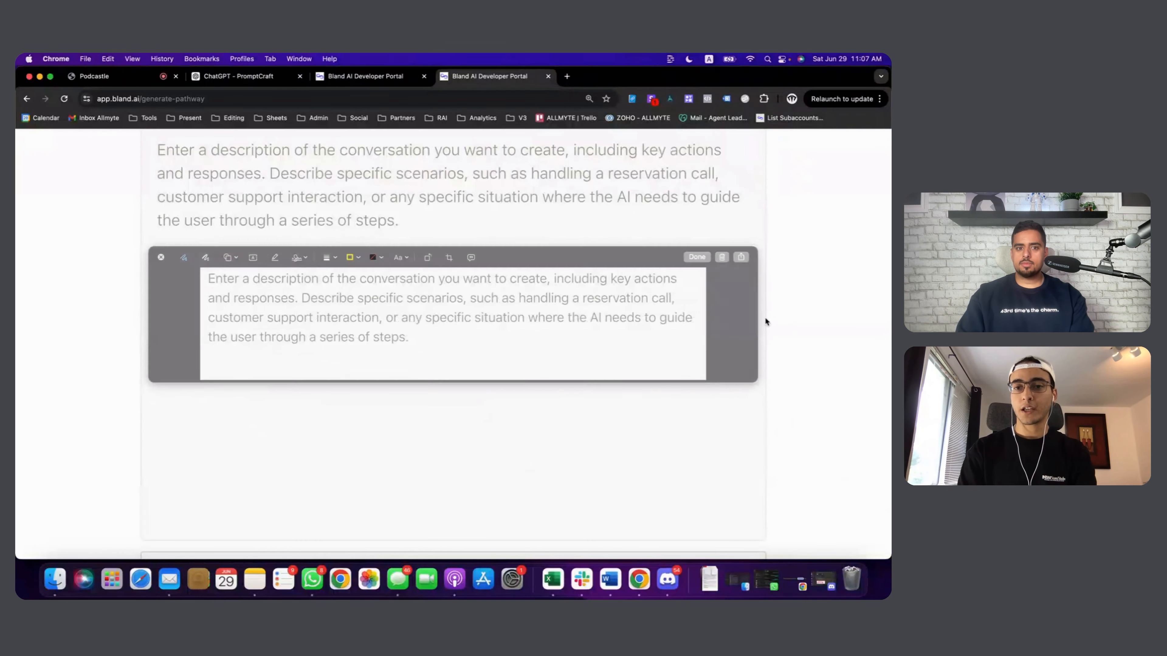
pyautogui.click(695, 257)
# Send PromptCraft the captured screenshot together with the request from Notes: "make me an inbound agent for my mechanic shop that receives calls".
pyautogui.click(266, 75)
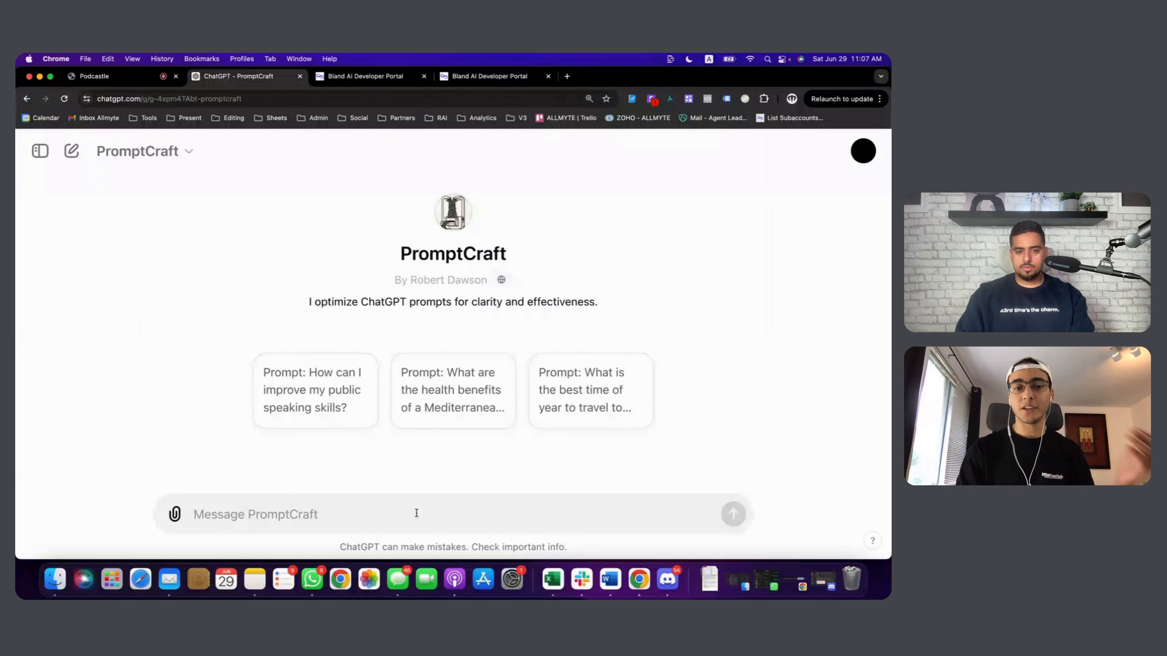
pyautogui.press('super+v')
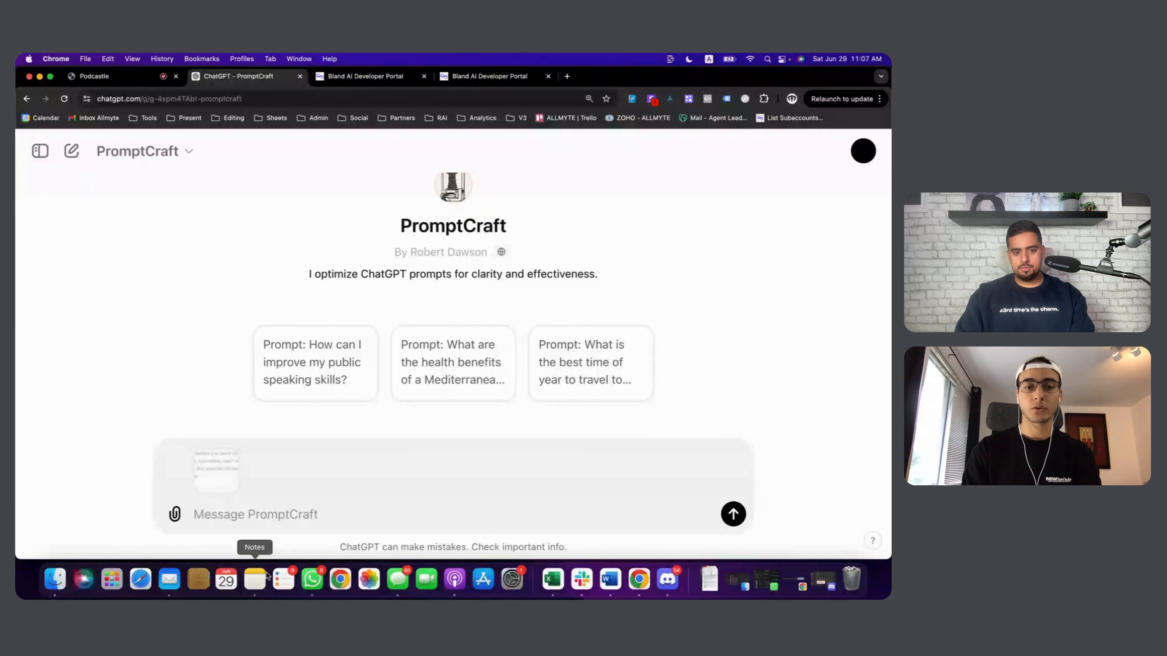
pyautogui.hotkey('ctrl', 'Right')
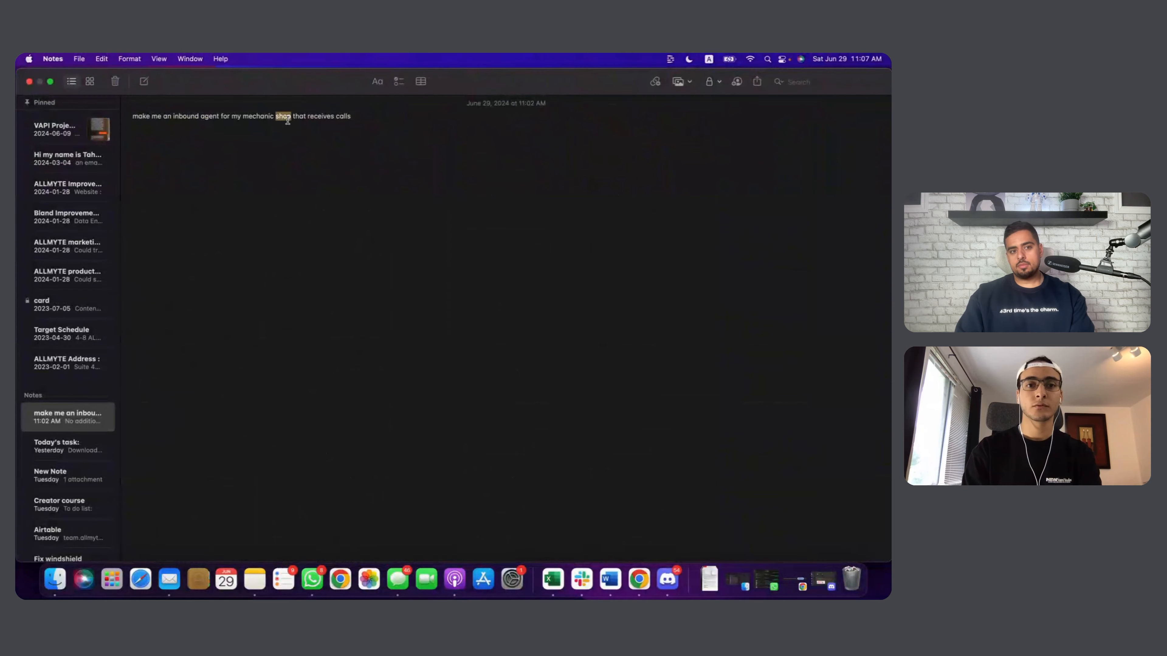
pyautogui.tripleClick(287, 121)
pyautogui.press('super+c')
pyautogui.hotkey('ctrl', 'Left')
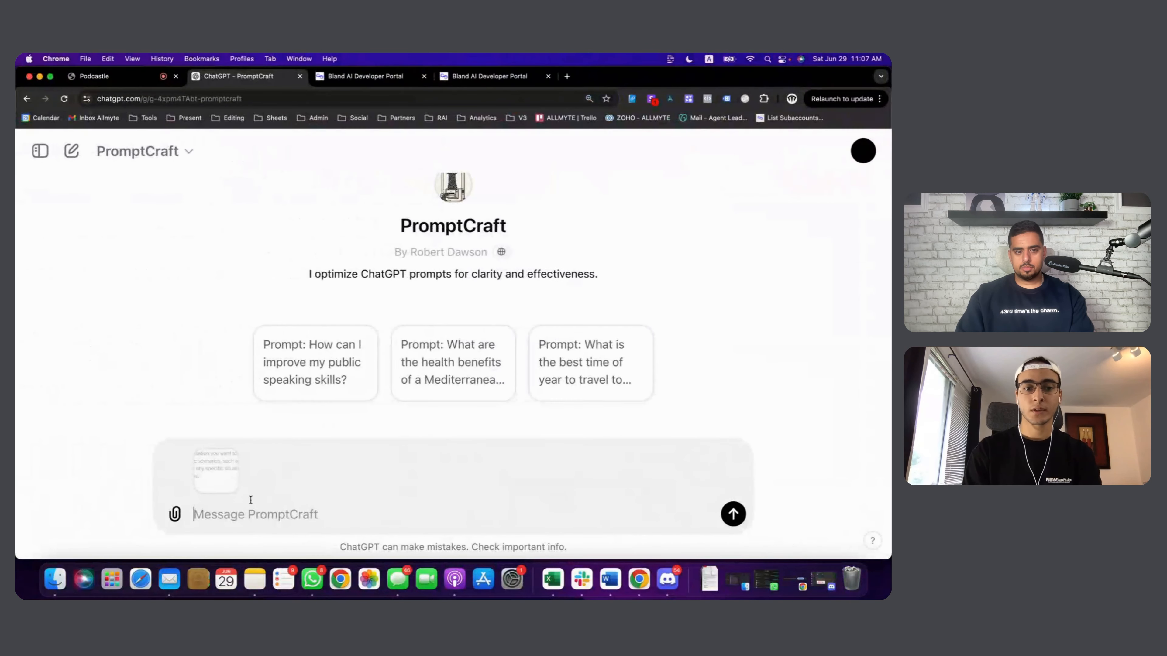
pyautogui.press('super+v')
pyautogui.press('Return')
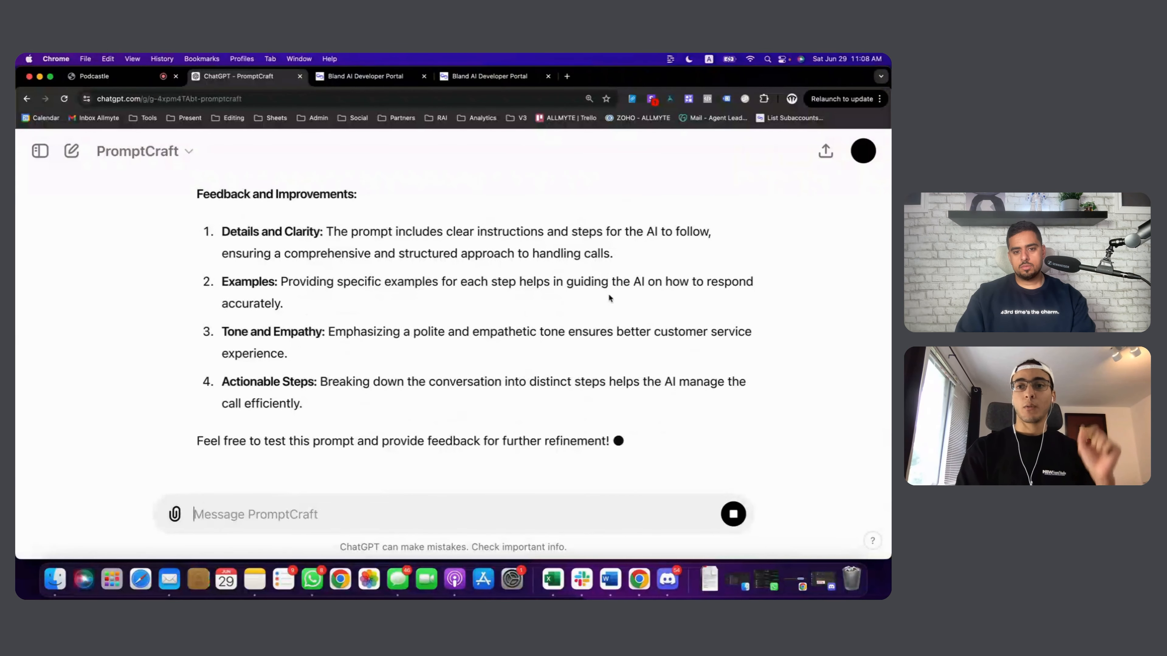
# Review PromptCraft's answer and send the follow-up "output this exactly as a code block and use perfect markdown".
pyautogui.scroll(3, 610, 298)
pyautogui.scroll(1, 610, 297)
pyautogui.scroll(-3, 609, 298)
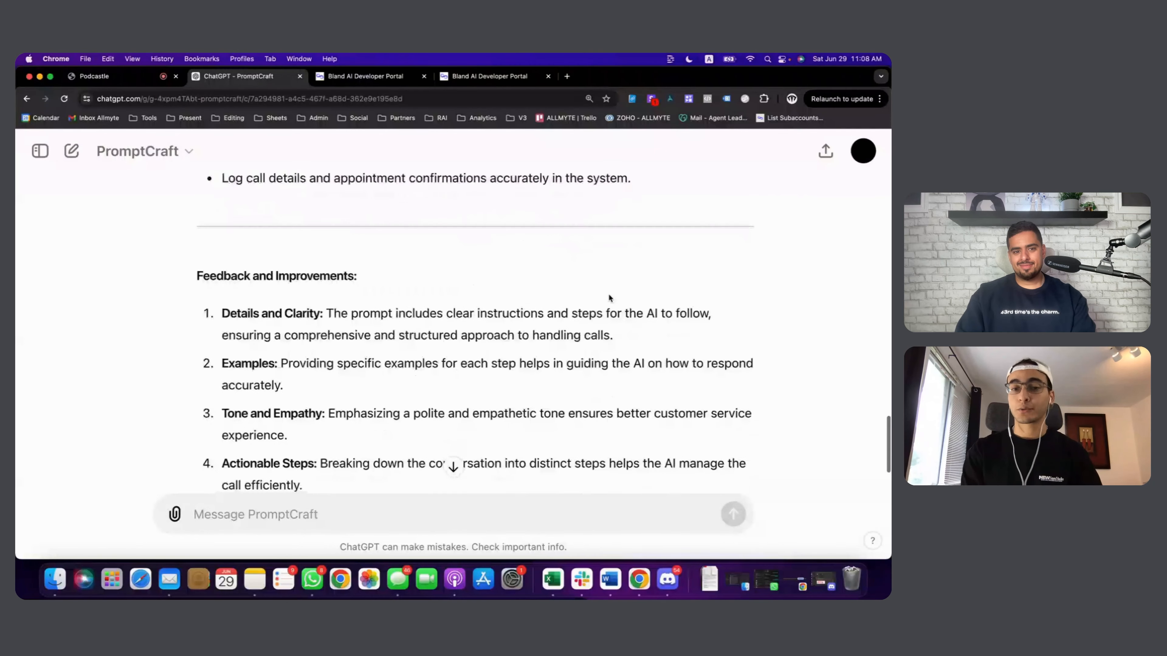
pyautogui.scroll(3, 609, 298)
pyautogui.scroll(1, 610, 298)
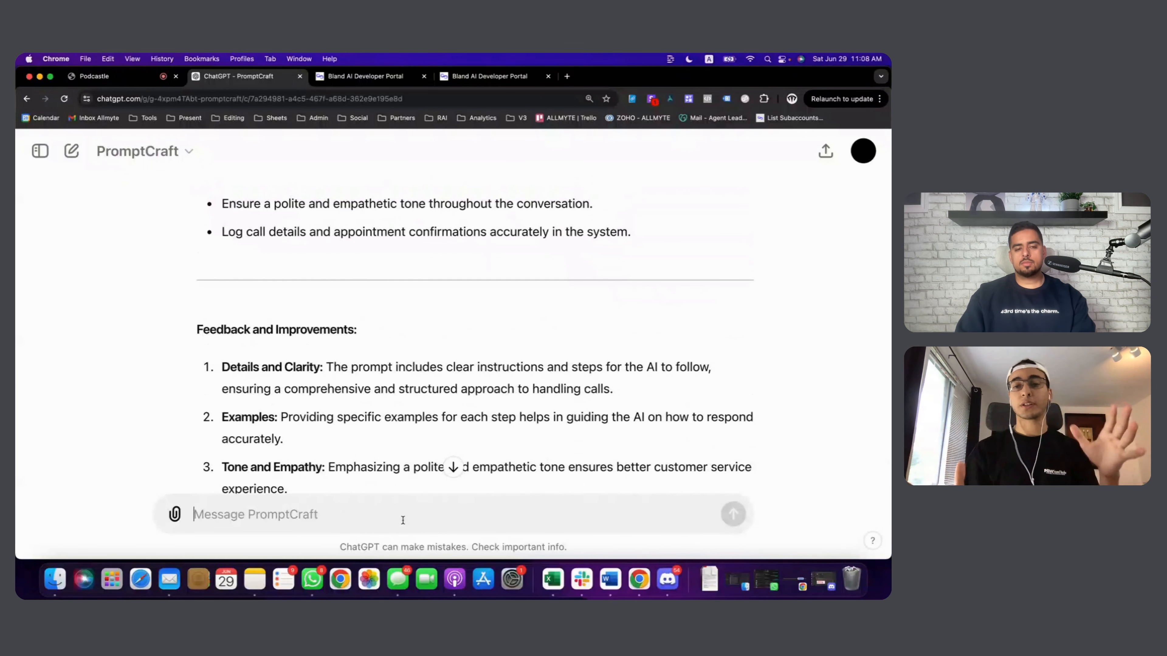
pyautogui.write('embed')
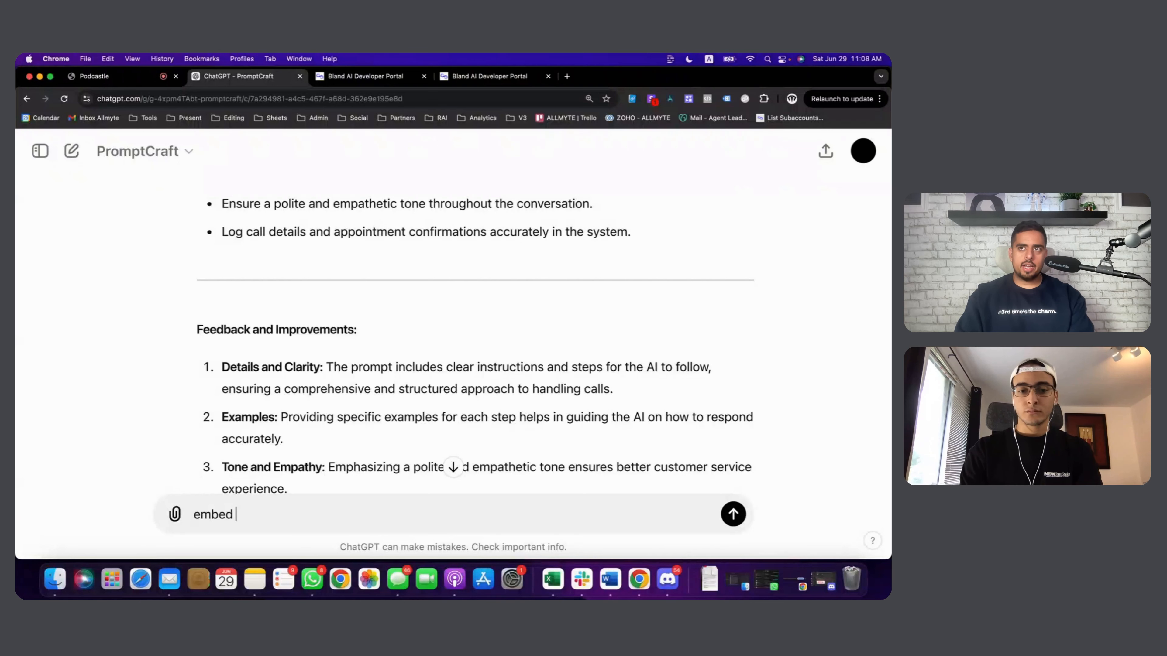
pyautogui.press('super+a')
pyautogui.write('outpu')
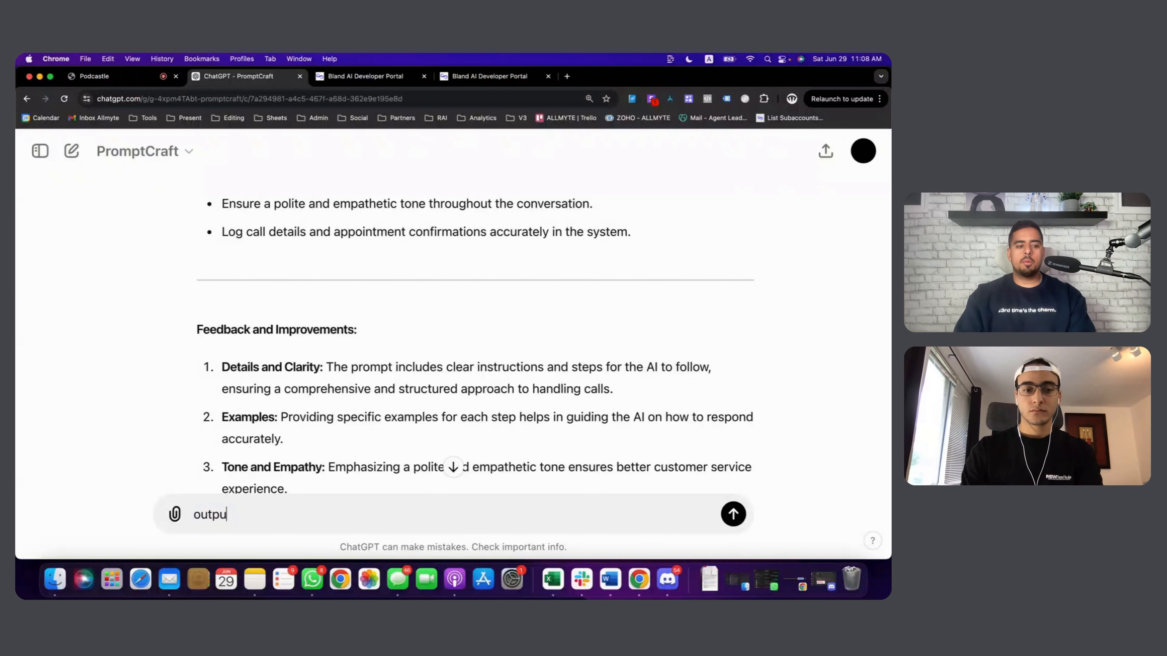
pyautogui.write('t this exaclt as ')
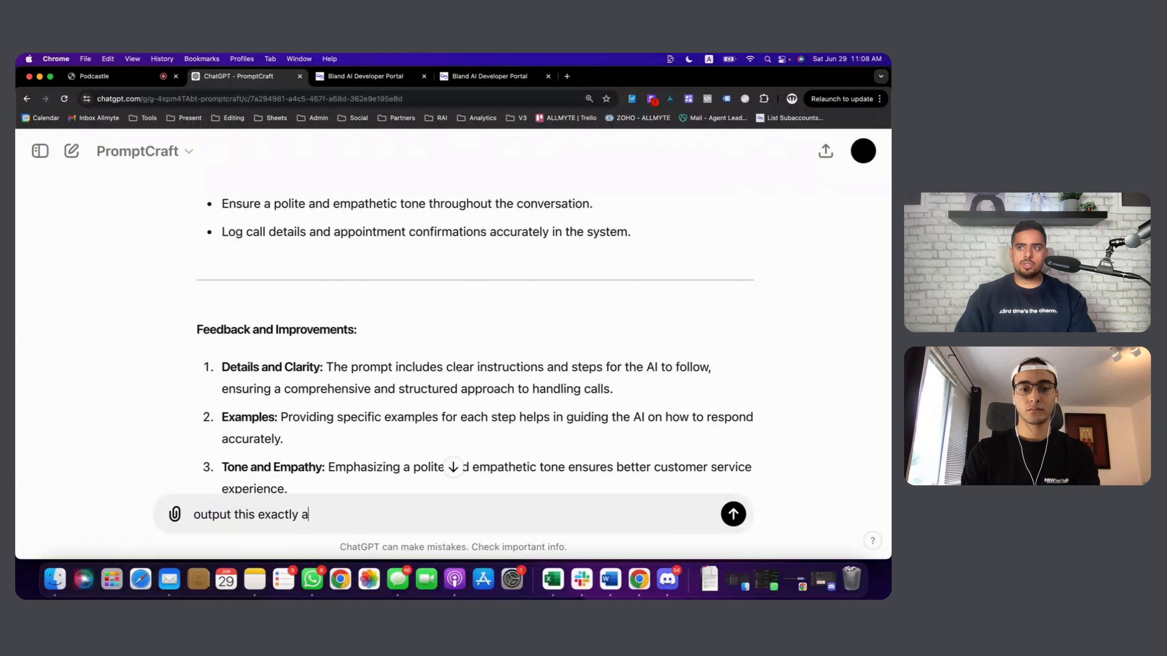
pyautogui.write('a code bl')
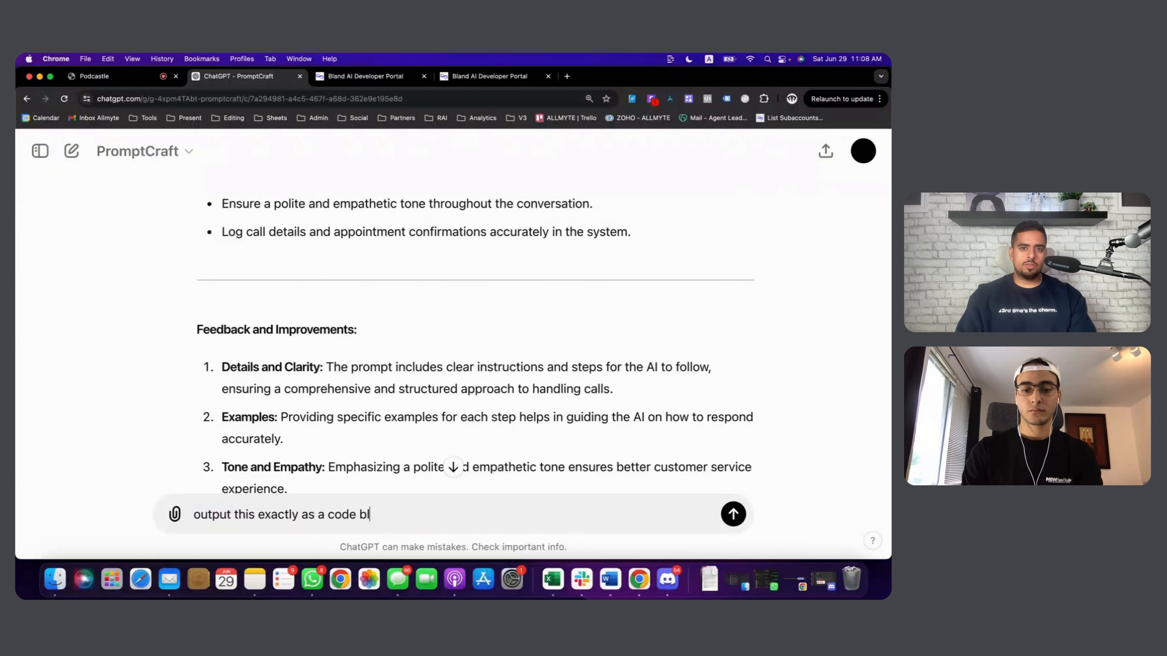
pyautogui.write('ock and use pe')
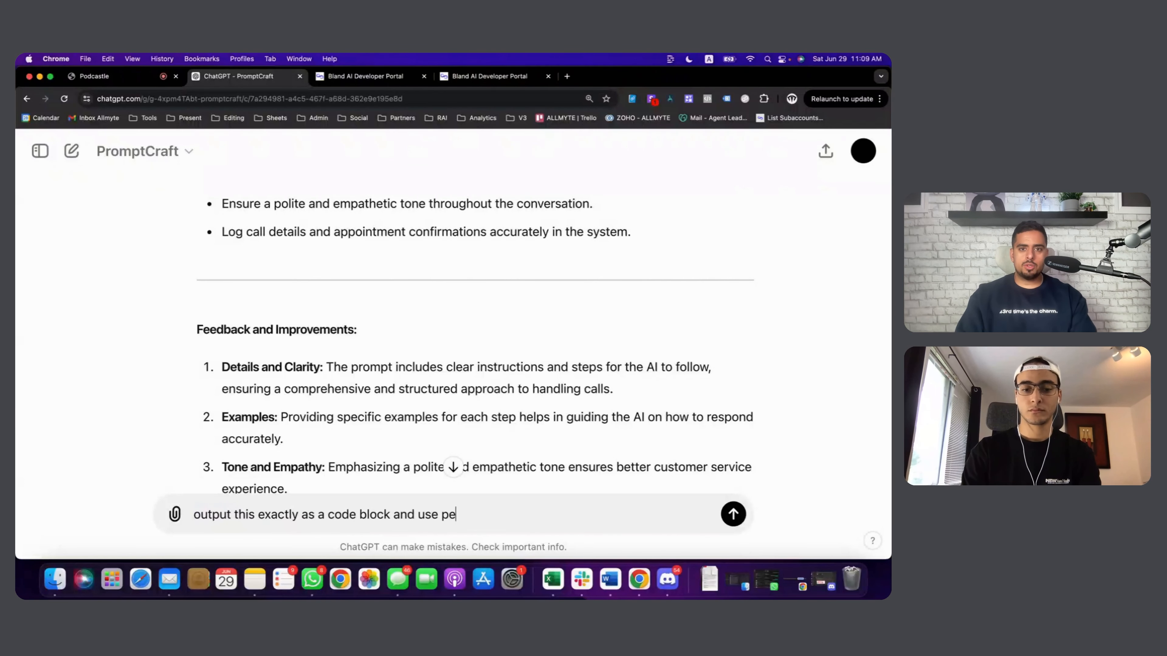
pyautogui.write('rfect markdown')
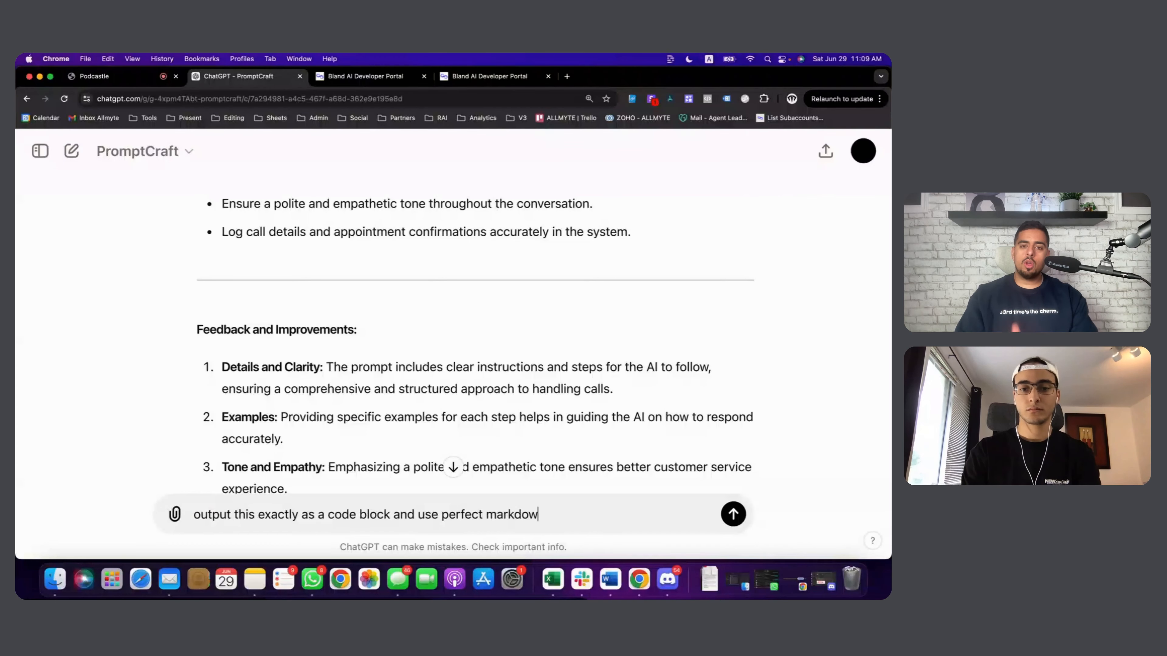
pyautogui.press('Return')
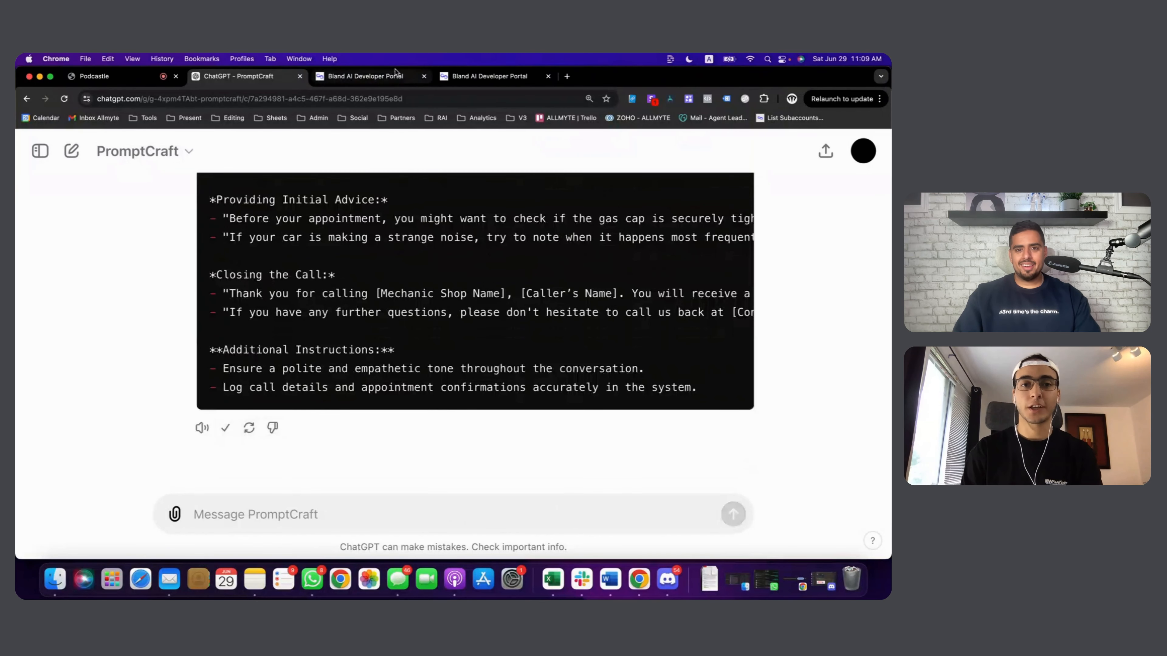
# In the Bland AI portal, start generating a pathway from a use case and paste PromptCraft's markdown prompt as the description.
pyautogui.click(393, 80)
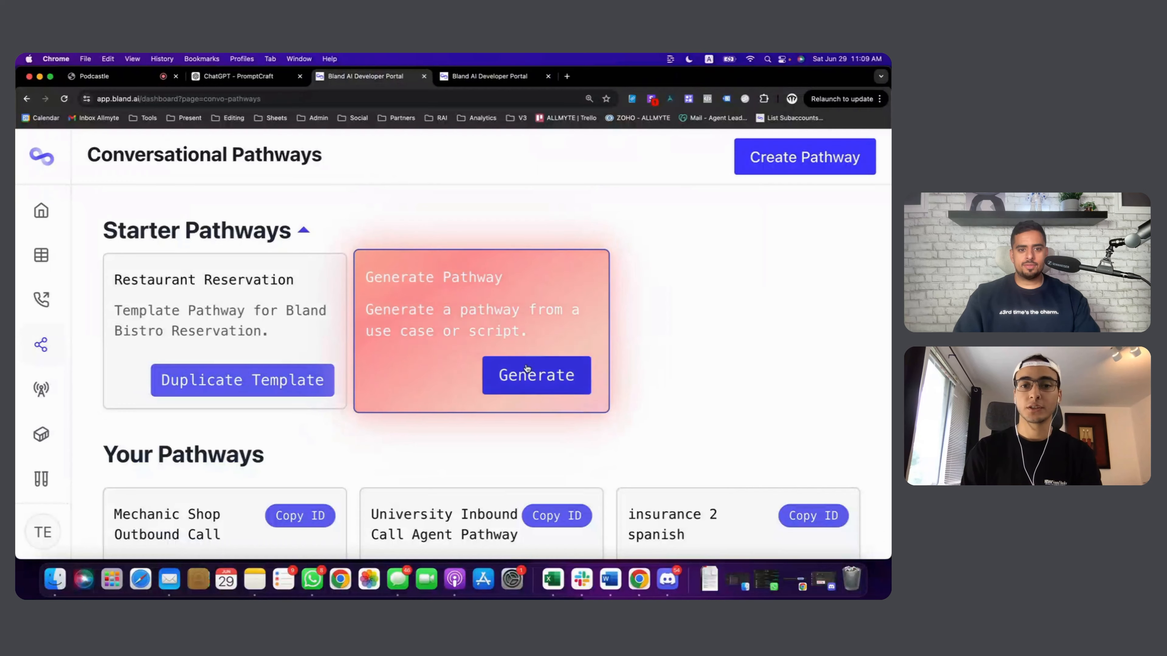
pyautogui.click(528, 375)
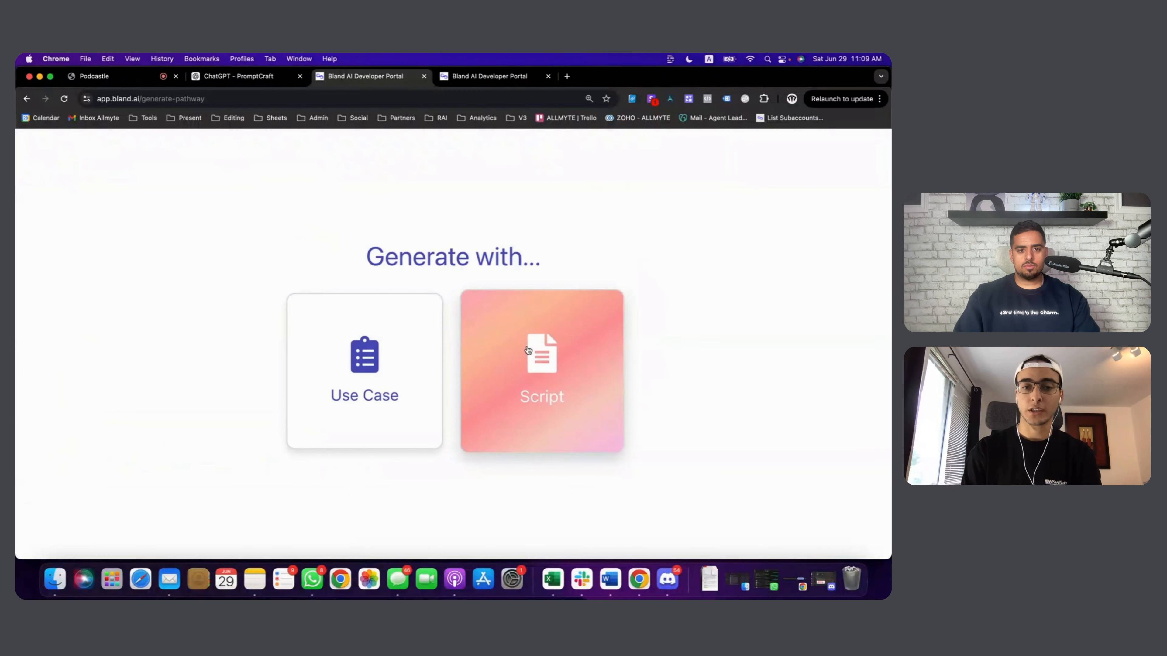
pyautogui.click(382, 383)
pyautogui.press('super+v')
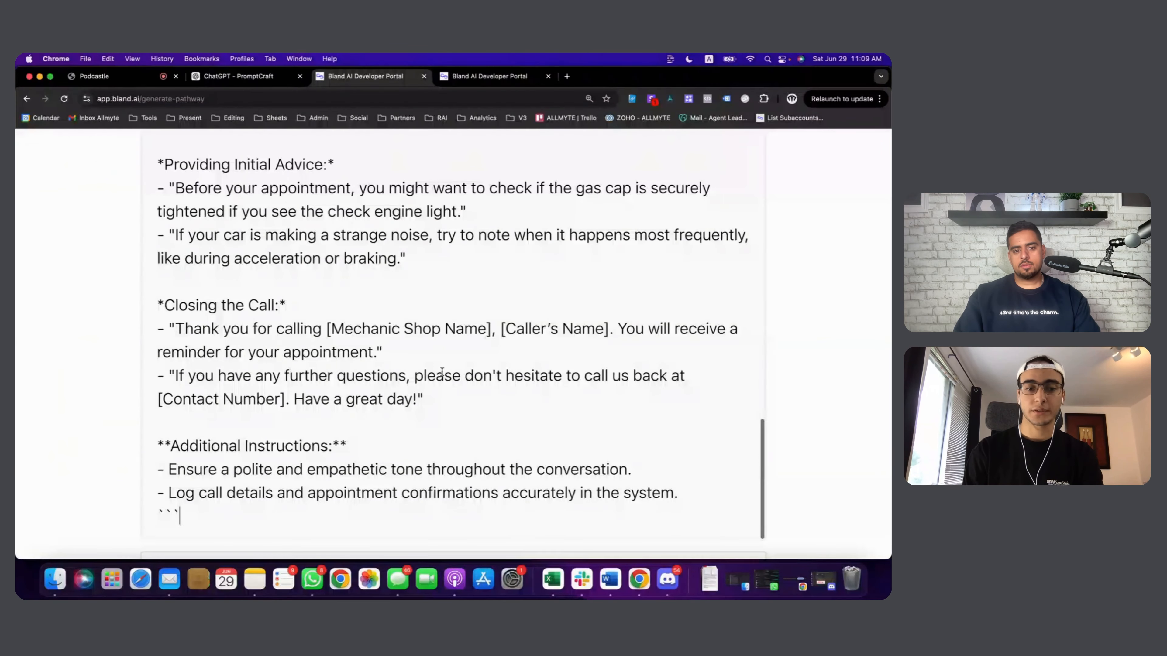
# Remove the closing backticks and the opening "```markdown" line from the pasted use-case description.
pyautogui.press('BackSpace')
pyautogui.press('BackSpace')
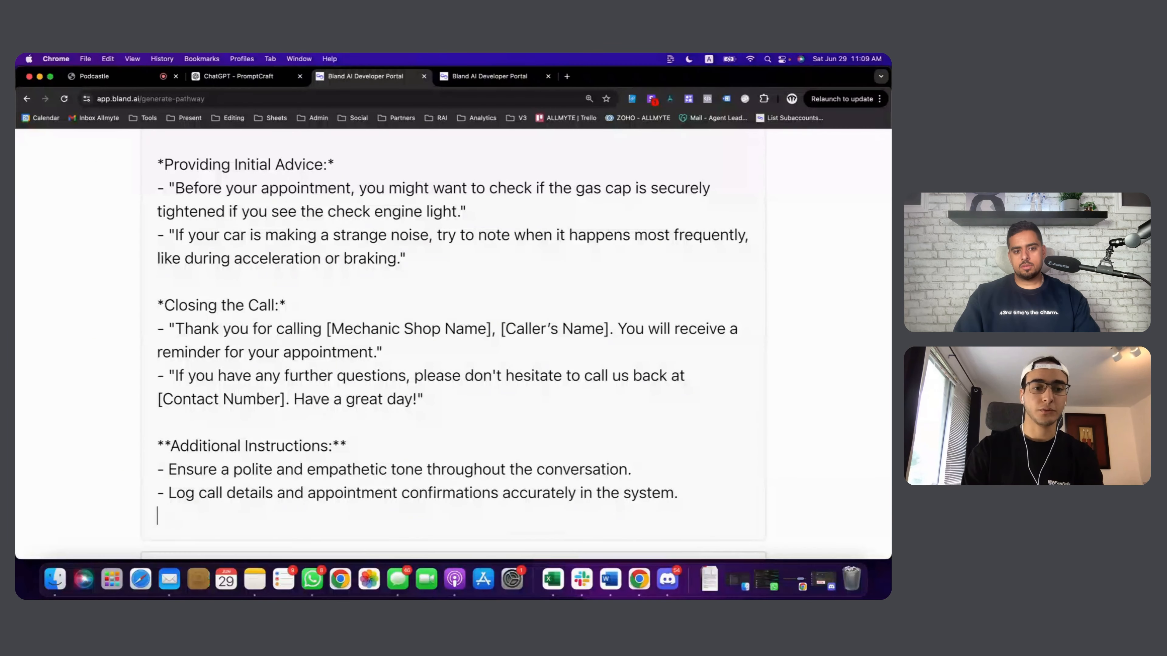
pyautogui.scroll(15, 572, 373)
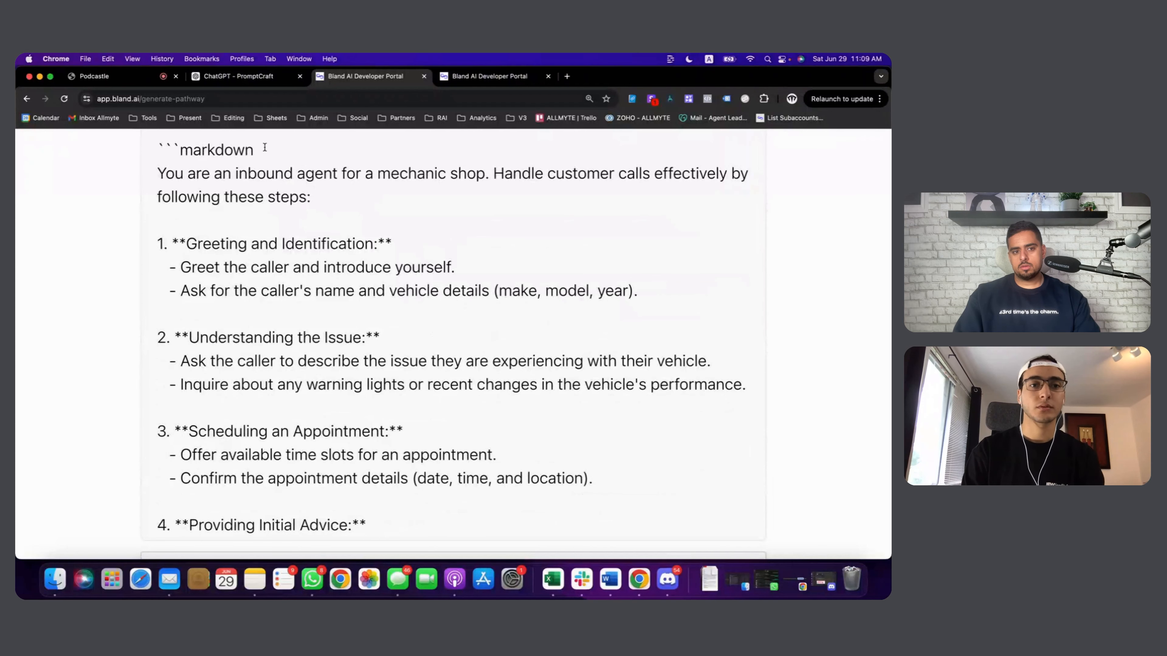
pyautogui.moveTo(265, 147); pyautogui.dragTo(149, 146)
pyautogui.press('BackSpace')
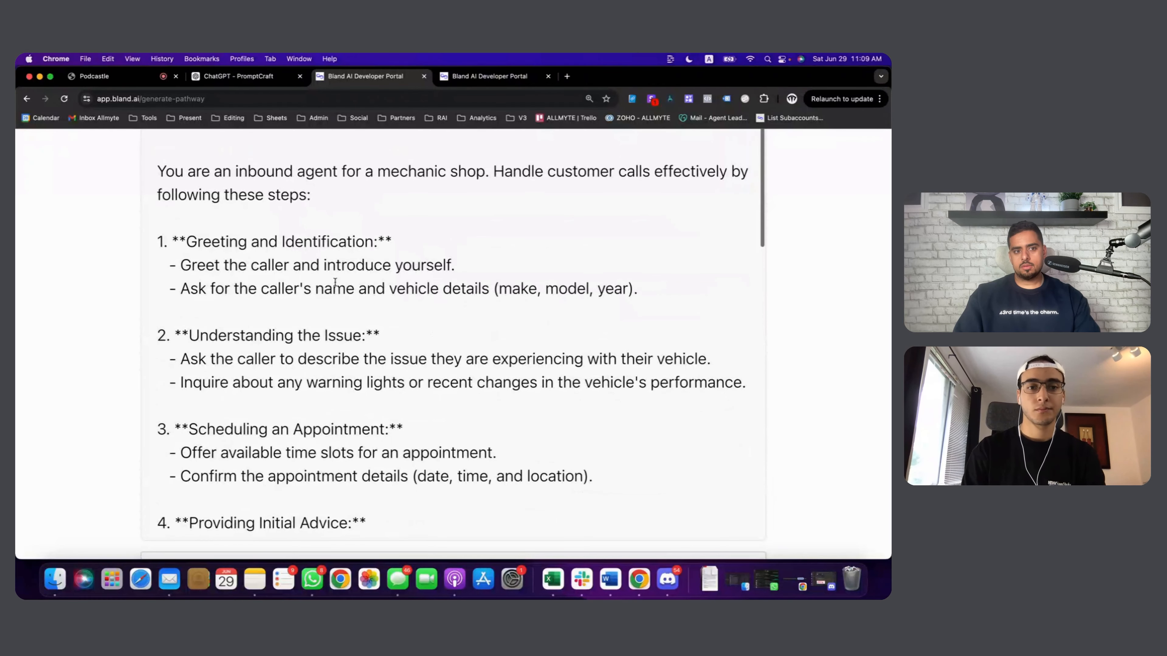
# Generate the conversational pathway from the cleaned-up mechanic shop description.
pyautogui.scroll(-15, 544, 458)
pyautogui.press('super+minus')
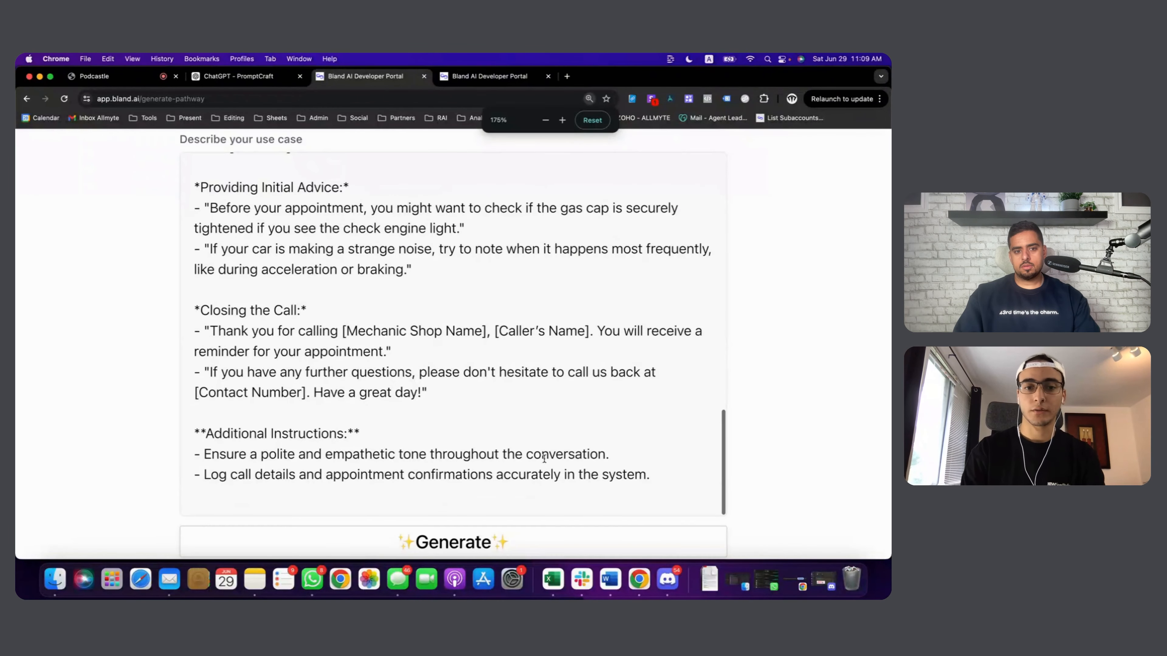
pyautogui.click(547, 535)
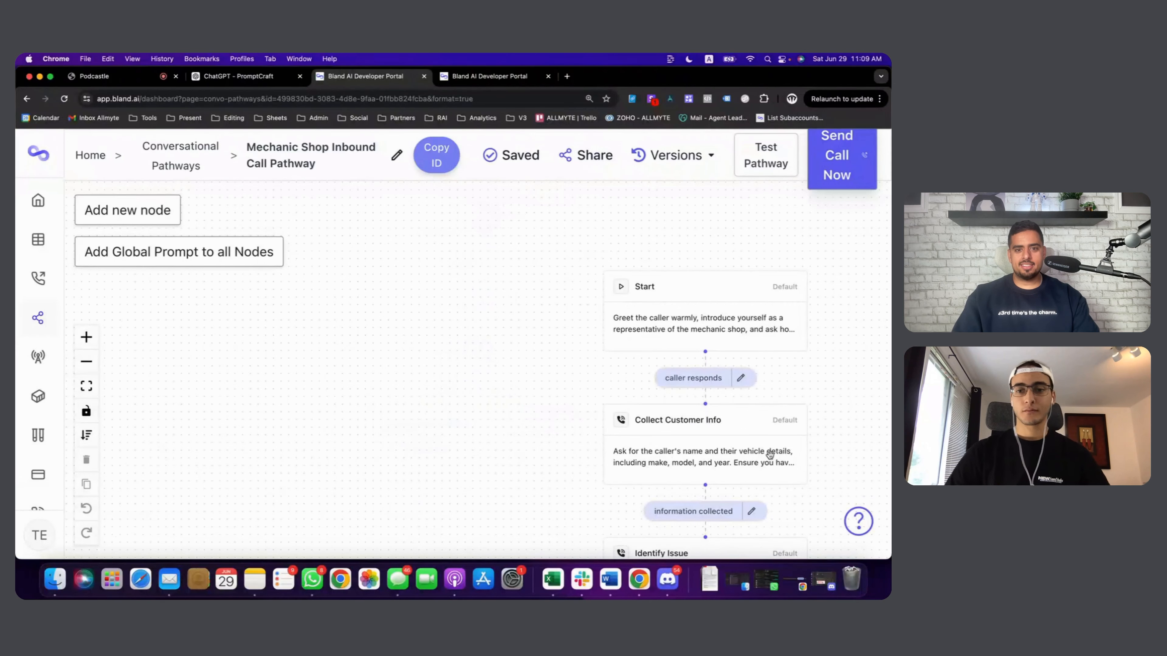
# Examine the nodes and connections of the generated Mechanic Shop Inbound Call Pathway, from the Start node through the appointment branches.
pyautogui.scroll(-3, 552, 403)
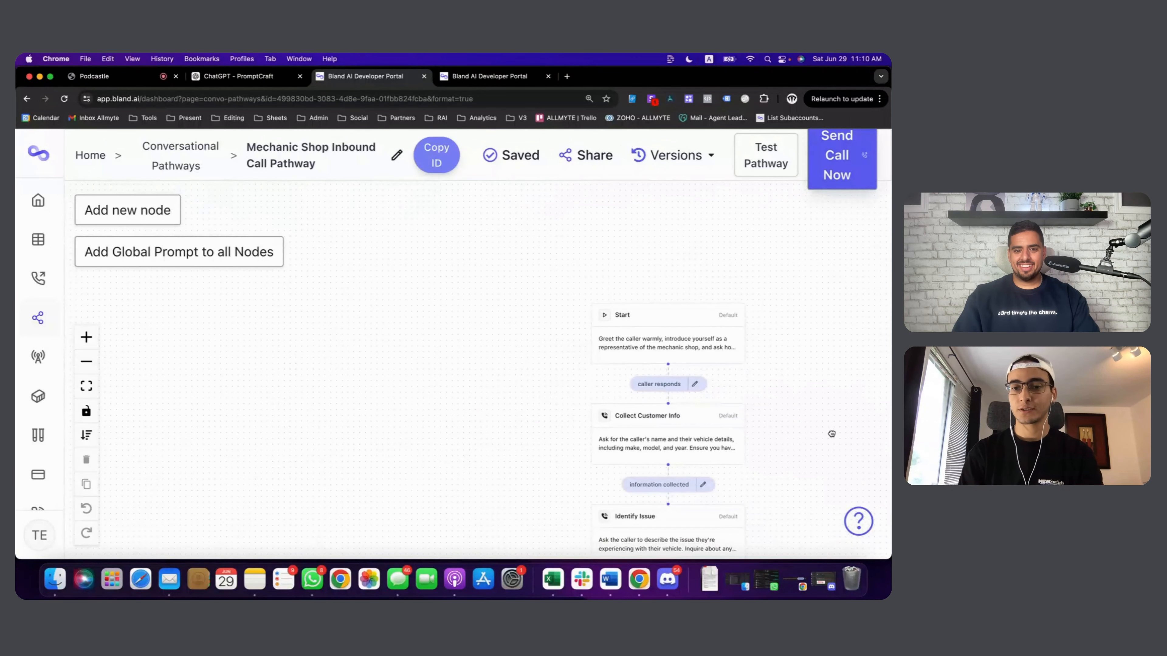
pyautogui.scroll(-3, 618, 323)
pyautogui.moveTo(672, 399); pyautogui.dragTo(638, 360)
pyautogui.scroll(-1, 624, 386)
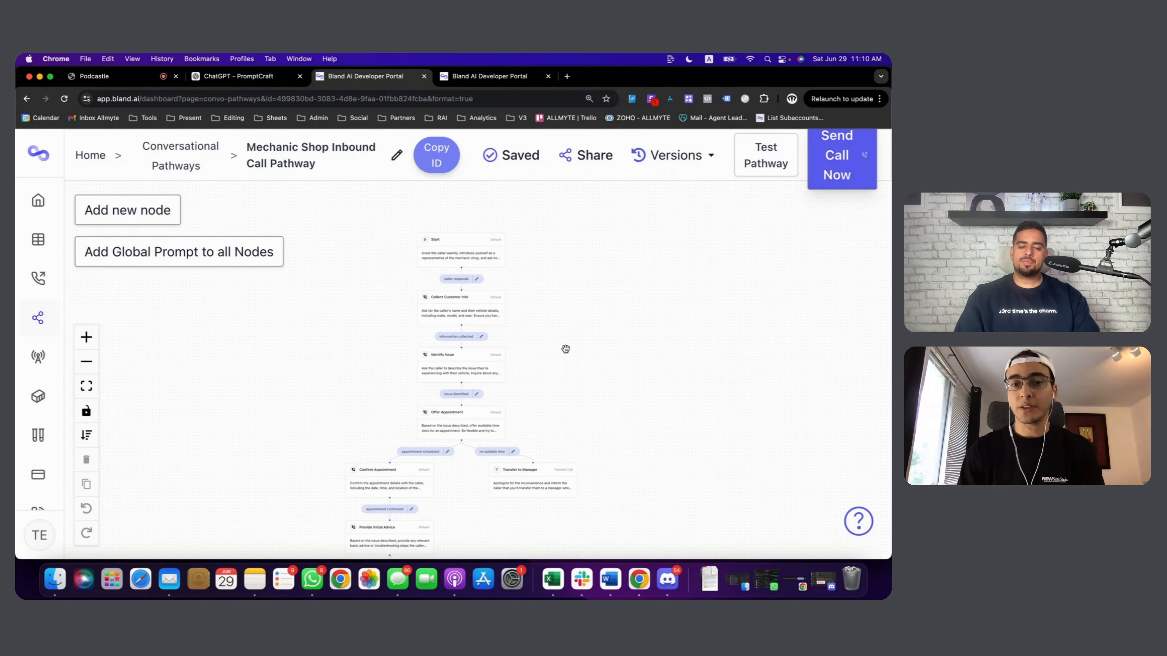
pyautogui.scroll(2, 565, 349)
pyautogui.scroll(2, 546, 307)
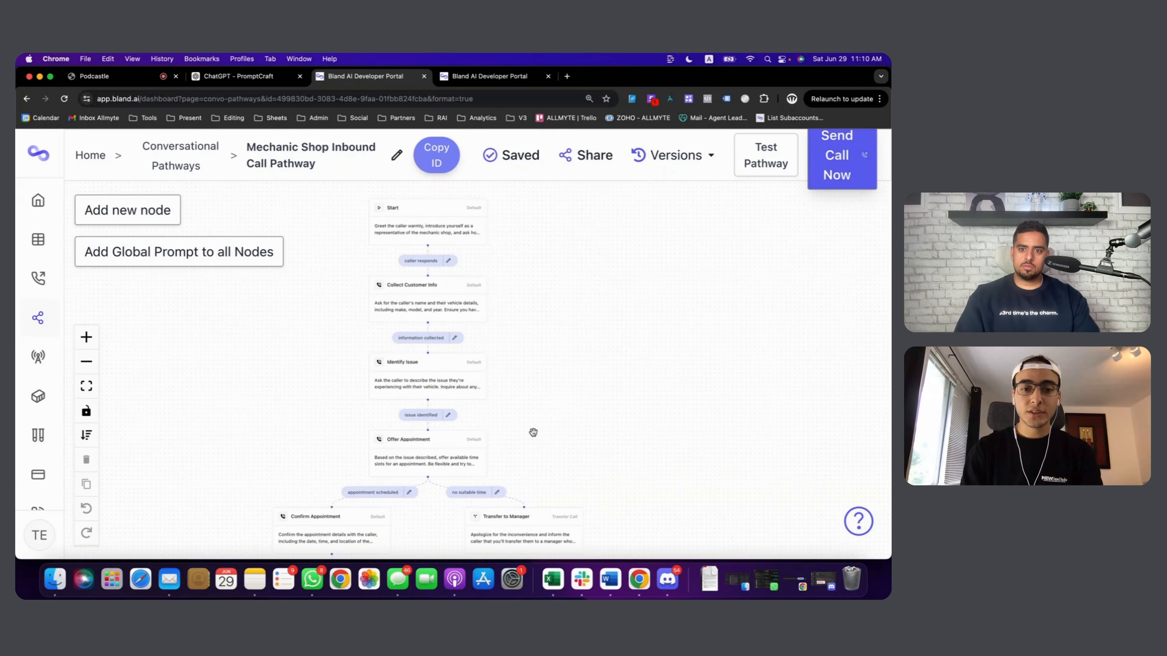
pyautogui.moveTo(532, 432); pyautogui.dragTo(576, 376)
pyautogui.scroll(2, 527, 310)
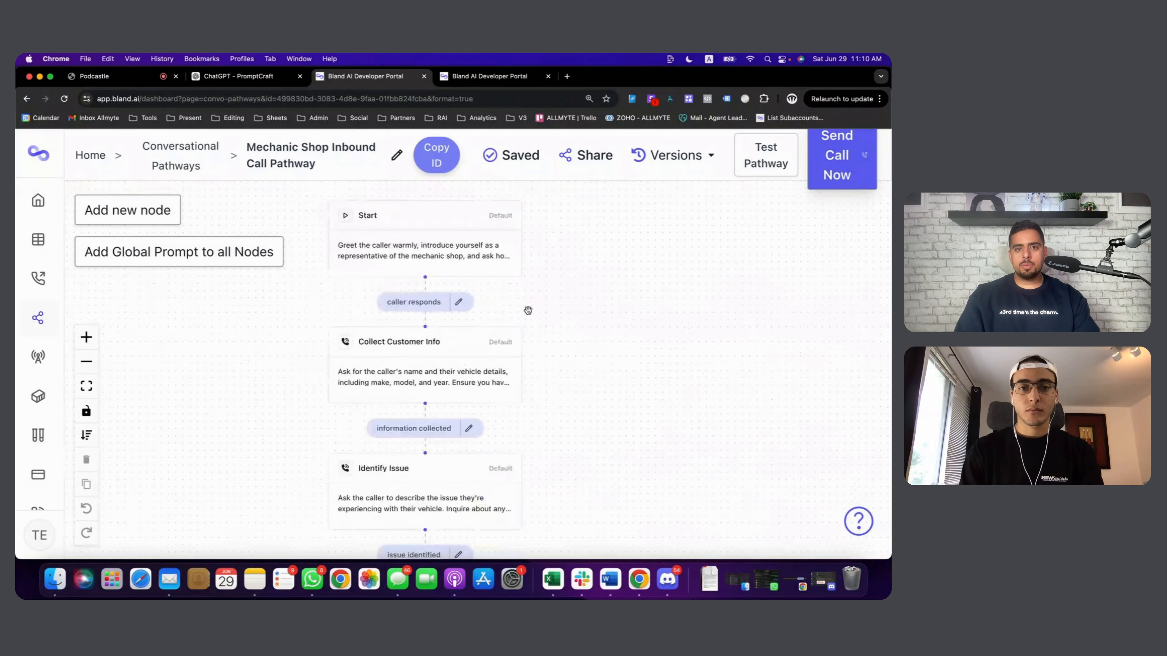
pyautogui.scroll(2, 528, 310)
pyautogui.moveTo(628, 318); pyautogui.dragTo(713, 407)
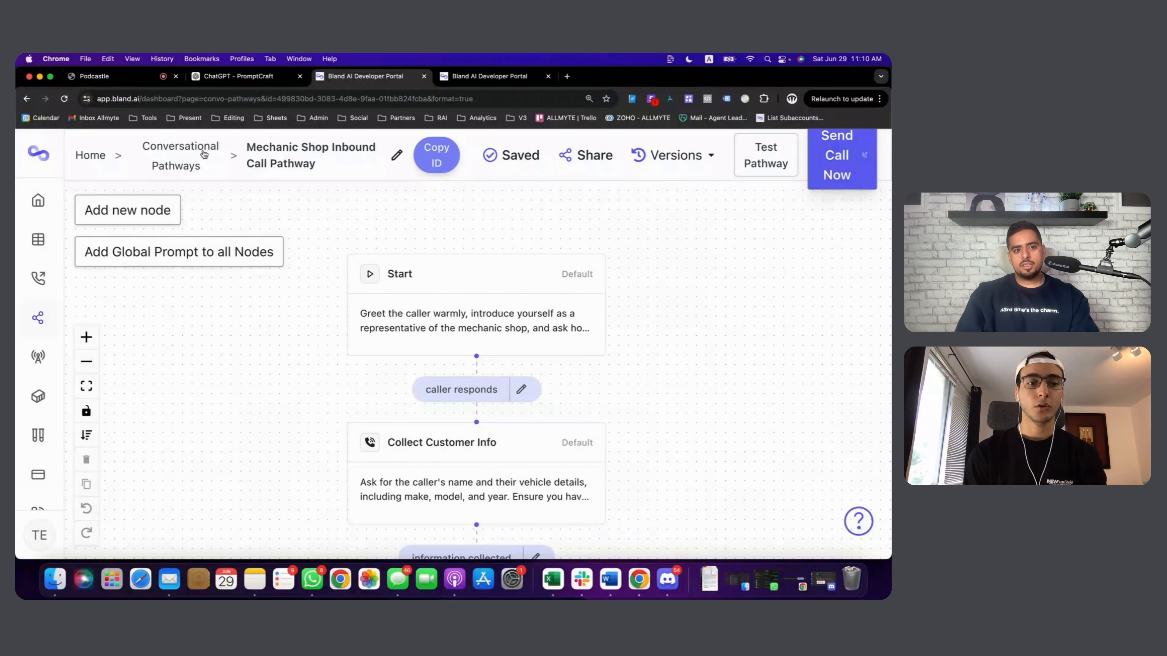
# Return to the conversational pathways list and open the Mechanic Shop Outbound Call pathway for editing.
pyautogui.click(509, 78)
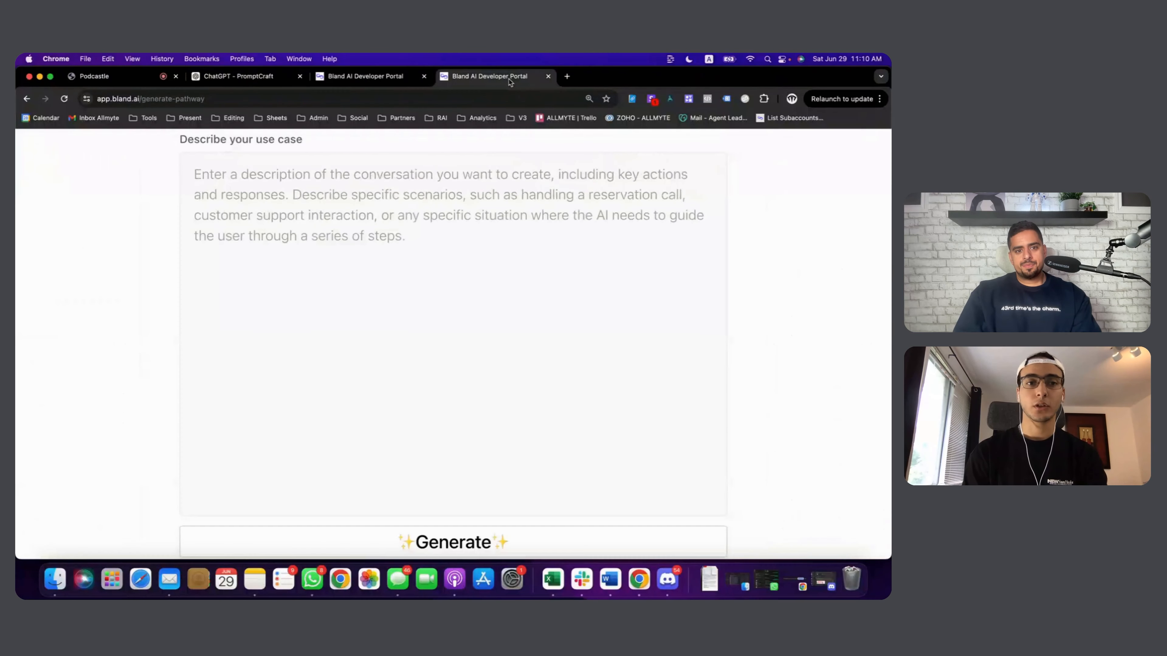
pyautogui.click(25, 99)
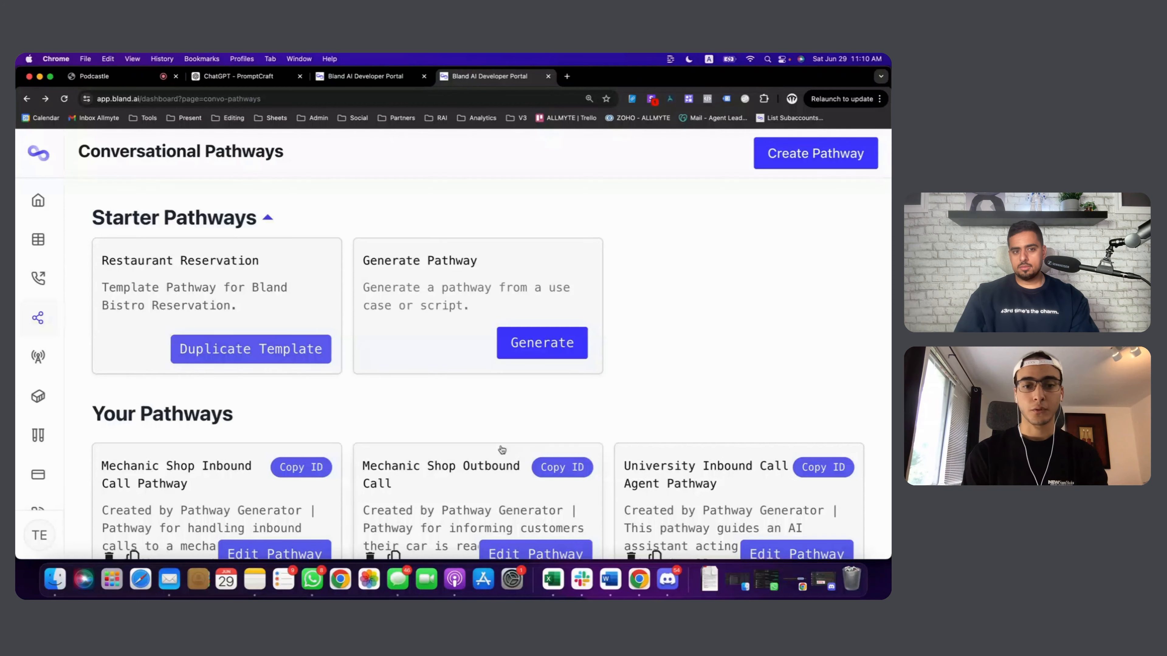
pyautogui.scroll(-2, 502, 473)
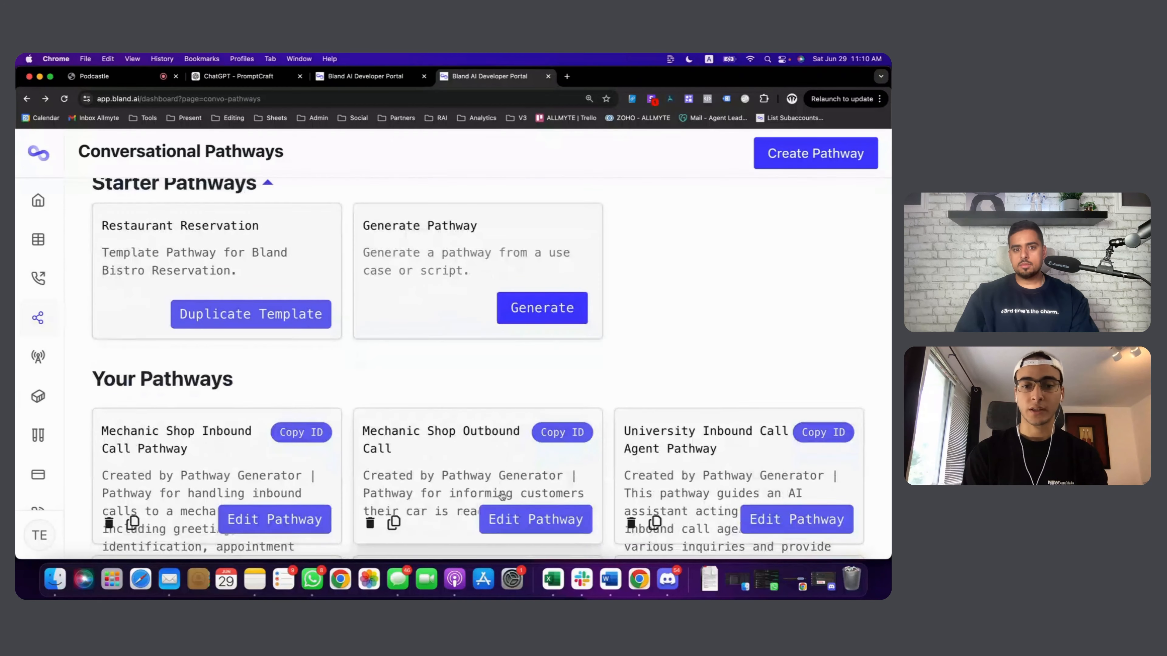
pyautogui.click(531, 518)
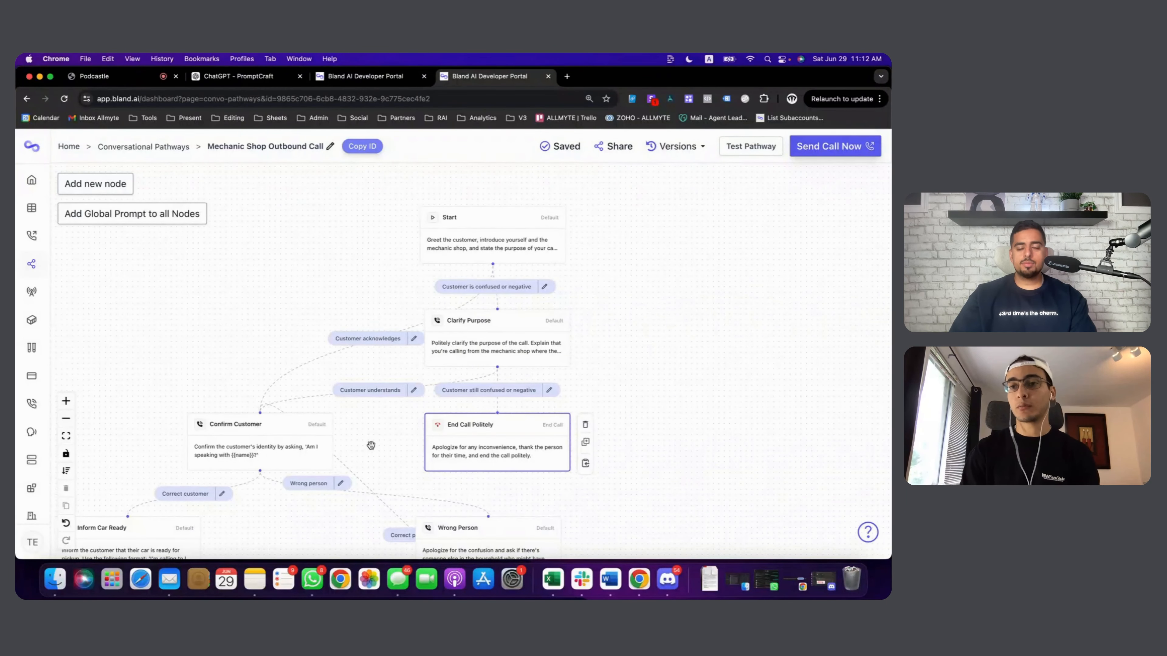
# Examine the nodes and branches of the Mechanic Shop Outbound Call pathway and compare its layout with the inbound pathway.
pyautogui.scroll(-2, 367, 444)
pyautogui.moveTo(329, 504); pyautogui.dragTo(464, 217)
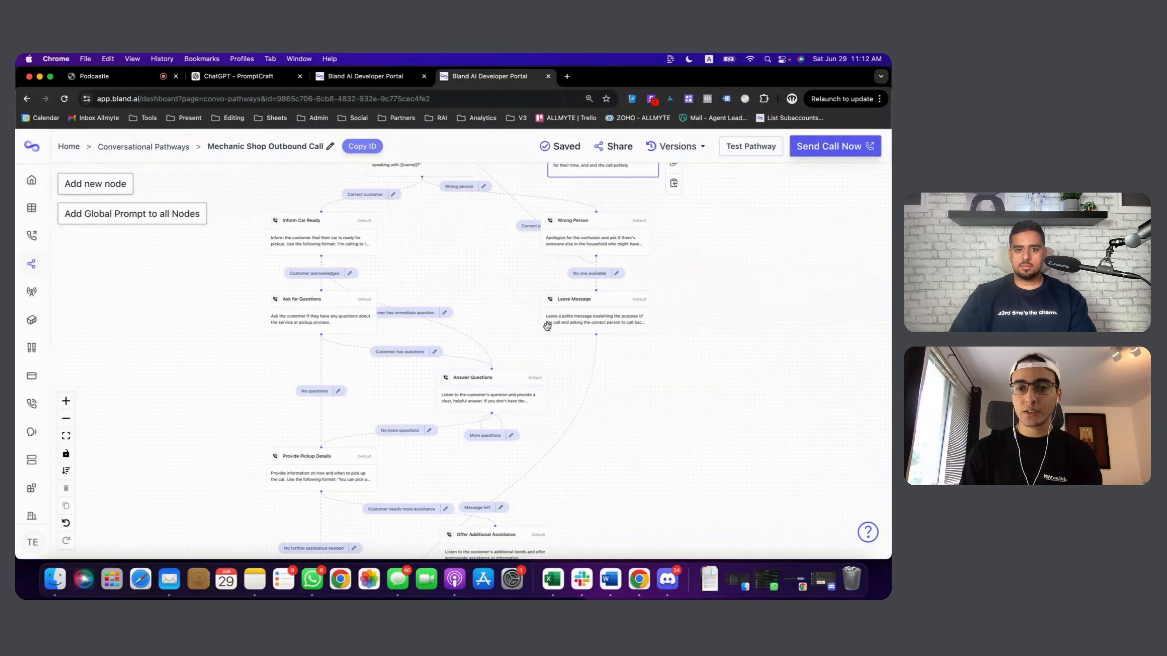
pyautogui.scroll(-3, 492, 303)
pyautogui.moveTo(604, 382); pyautogui.dragTo(589, 393)
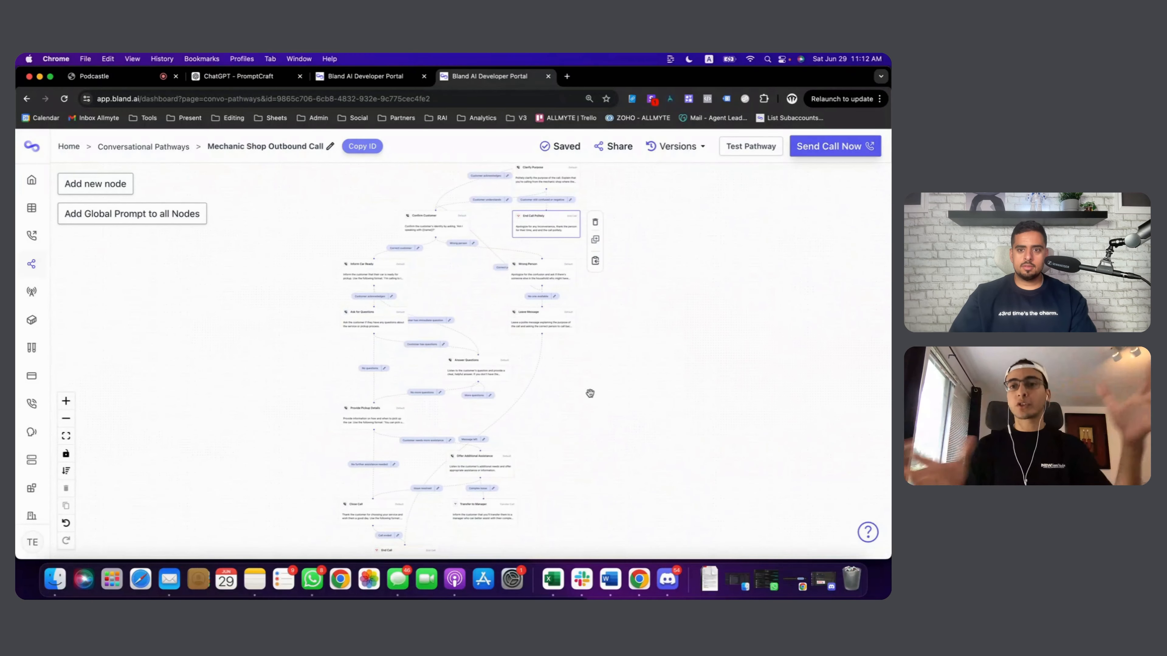
pyautogui.click(366, 76)
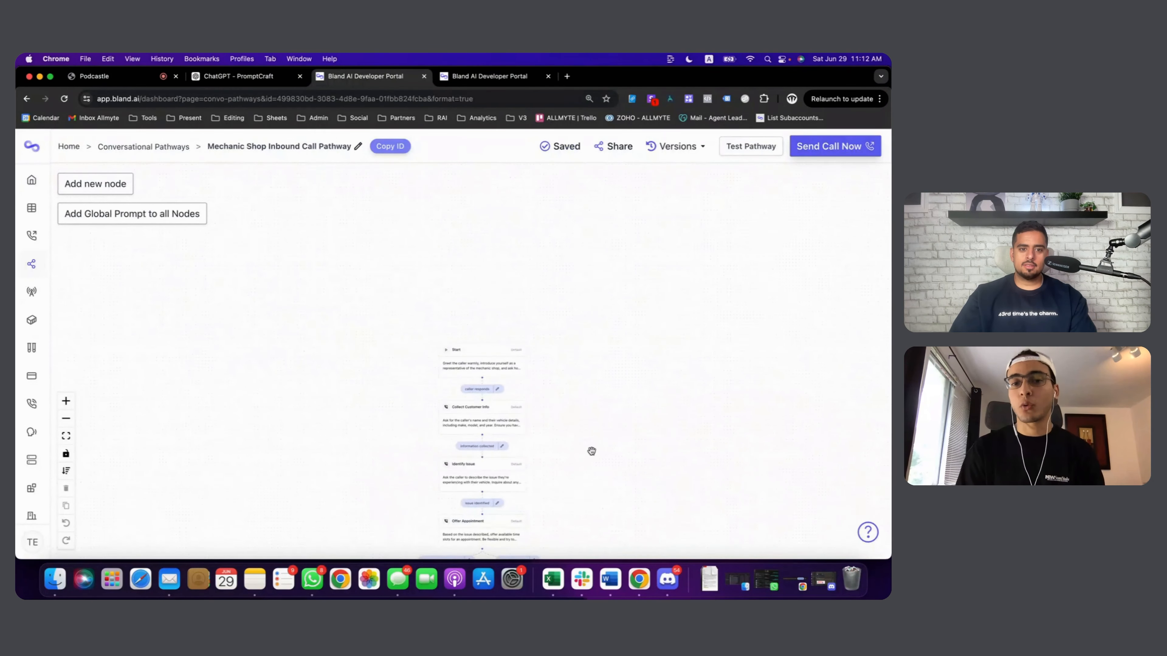
pyautogui.click(491, 79)
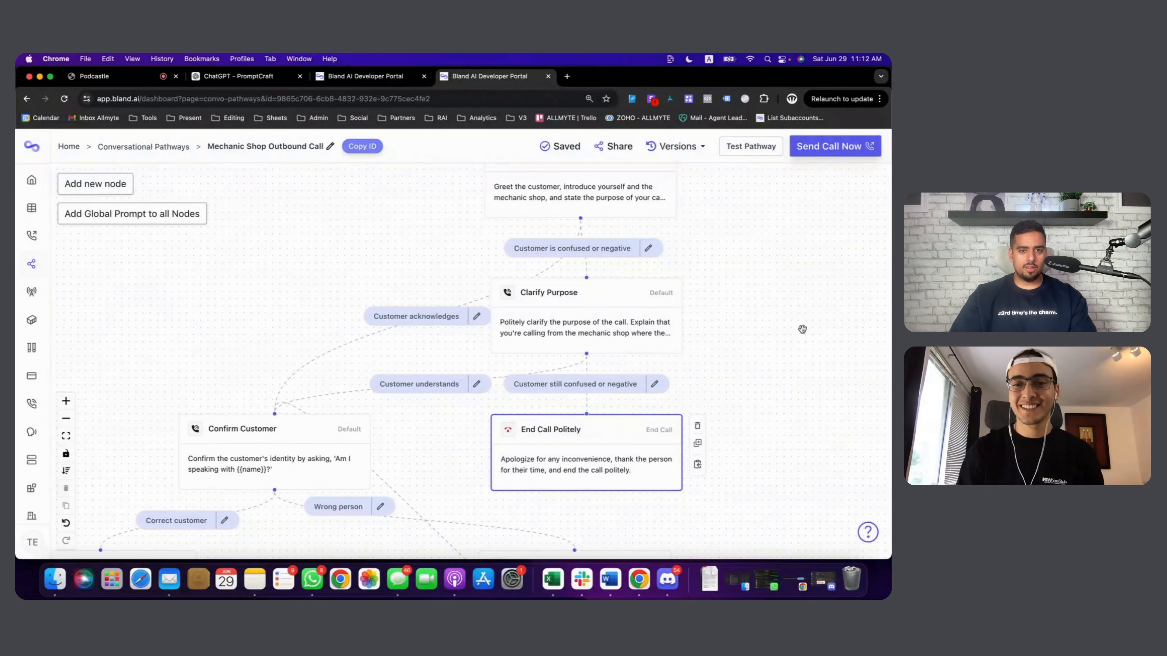
pyautogui.moveTo(749, 319); pyautogui.dragTo(737, 337)
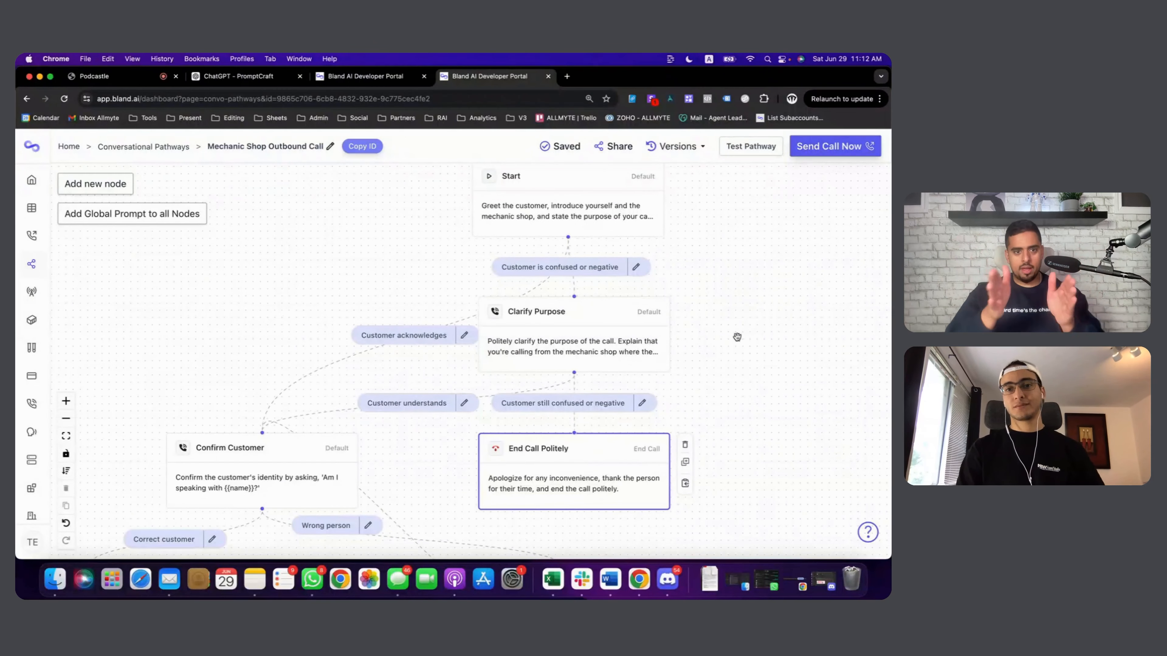
# Return to the Mechanic Shop Inbound Call Pathway and launch a chat test of it from the Start node.
pyautogui.click(394, 77)
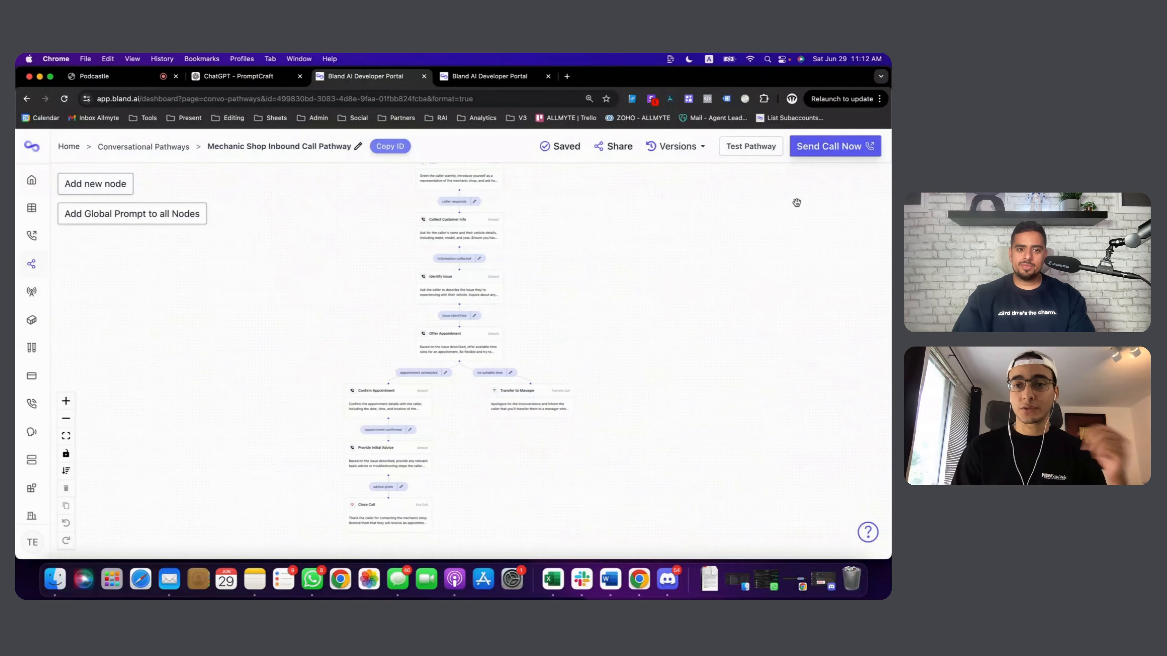
pyautogui.scroll(2, 609, 258)
pyautogui.scroll(3, 529, 258)
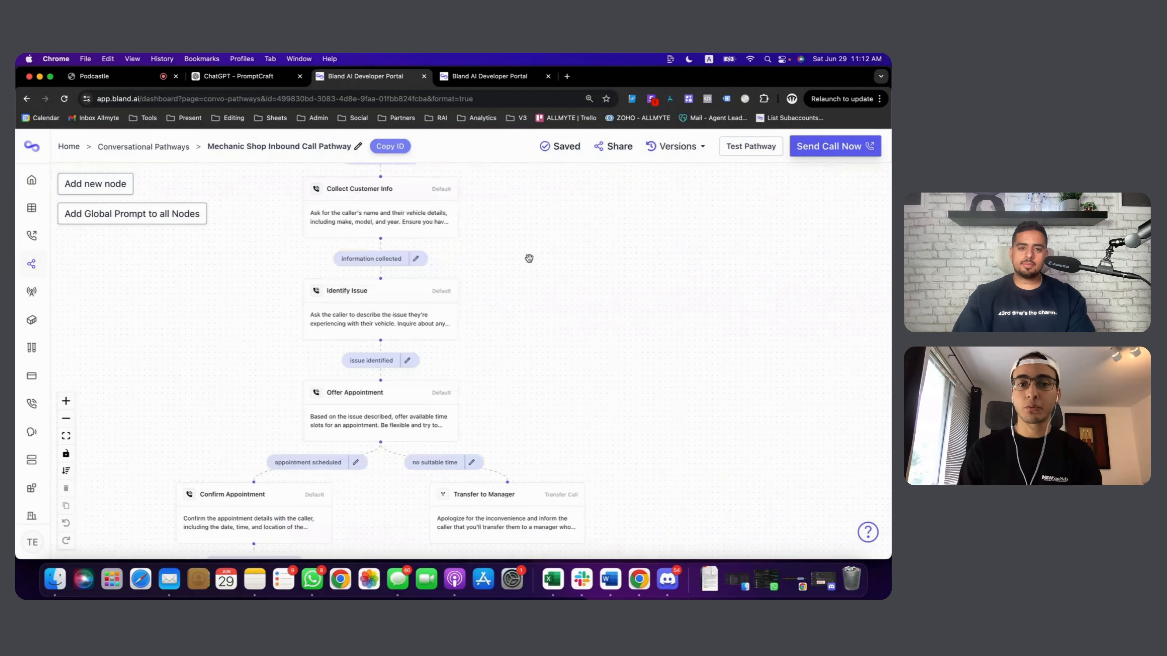
pyautogui.moveTo(513, 232); pyautogui.dragTo(565, 367)
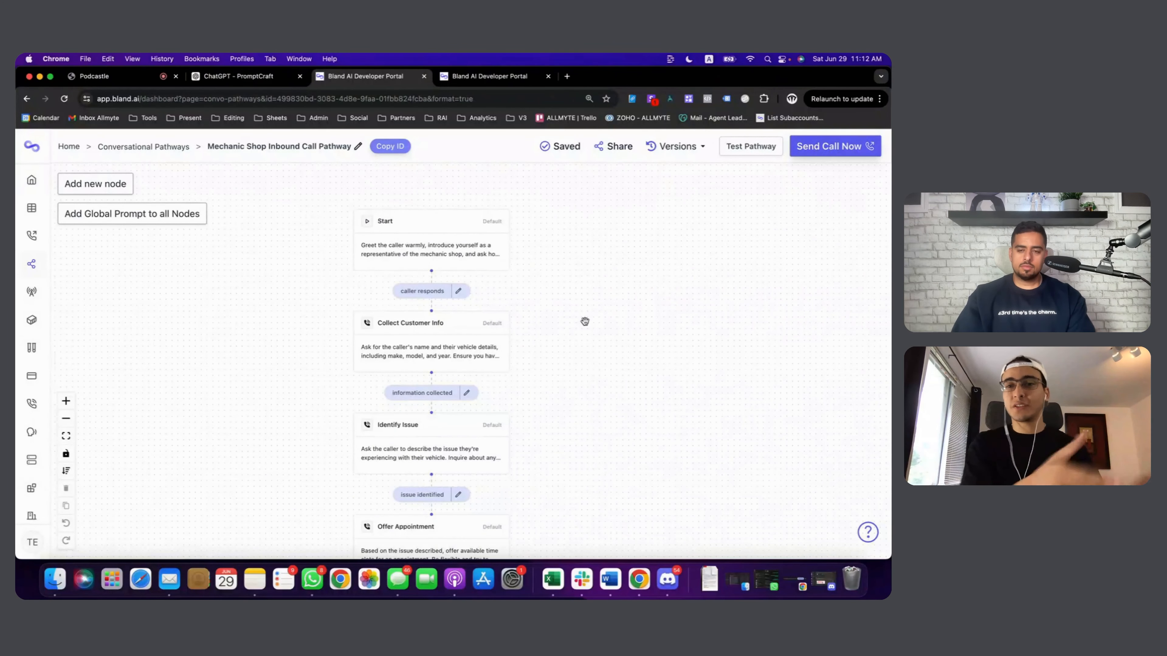
pyautogui.click(747, 149)
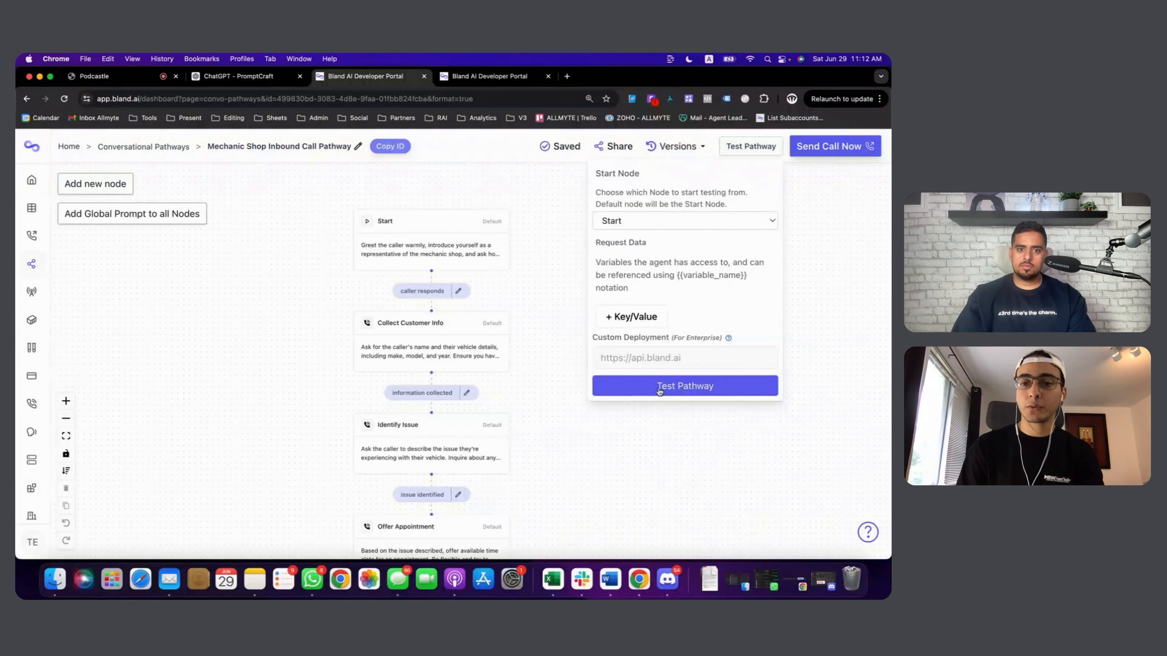
pyautogui.click(680, 388)
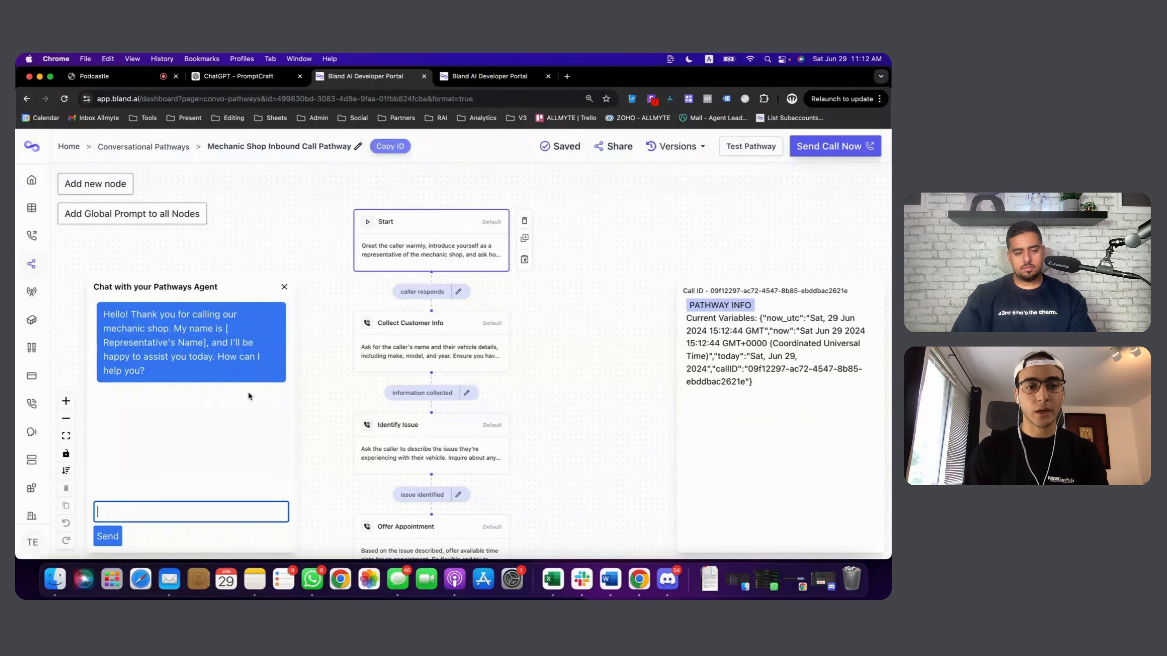
# Send the pathway agent the test message "hey, car's making a weird noise".
pyautogui.write('hey ,')
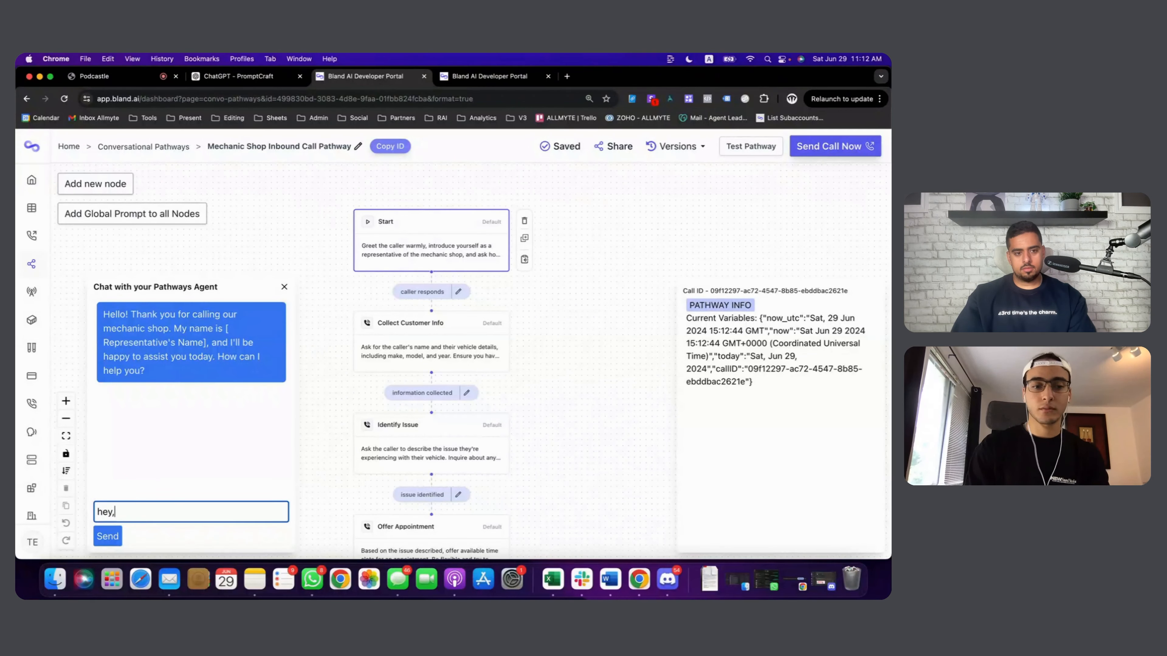
pyautogui.write("car's making a weird noise")
pyautogui.press('Return')
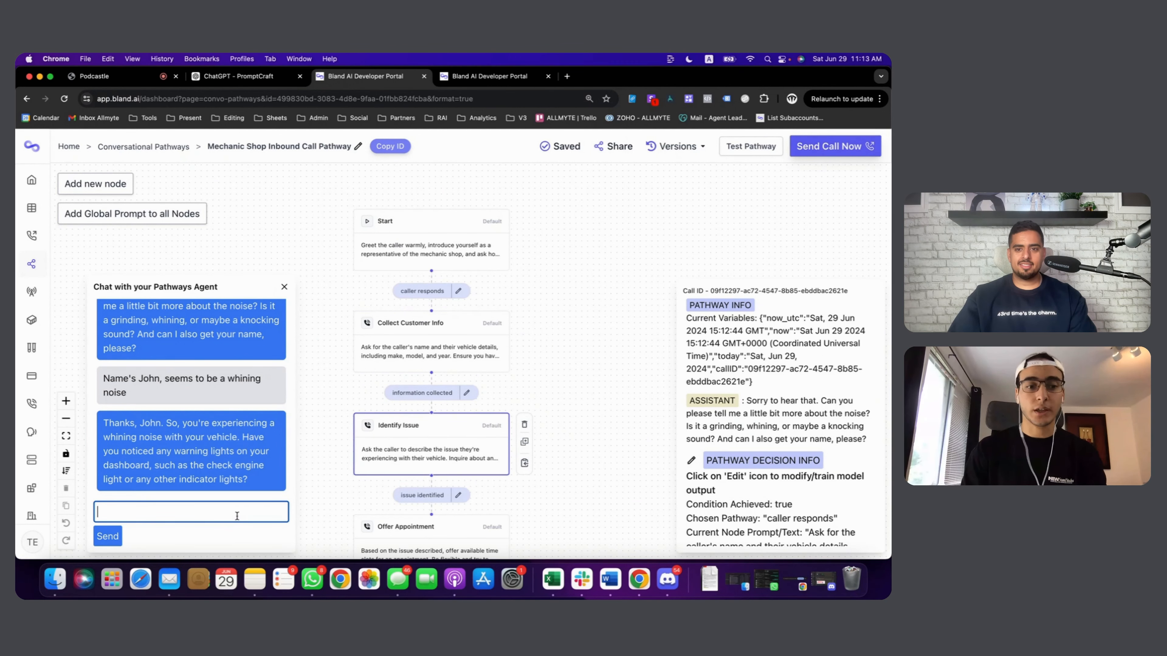
# Ask the pathway agent "where are you guys located?" and bring the Offer Appointment node and its branches into view.
pyautogui.write('what do')
pyautogui.press('BackSpace')
pyautogui.press('BackSpace')
pyautogui.press('BackSpace')
pyautogui.press('BackSpace')
pyautogui.press('BackSpace')
pyautogui.press('BackSpace')
pyautogui.press('BackSpace')
pyautogui.press('BackSpace')
pyautogui.write('where are you guys located?')
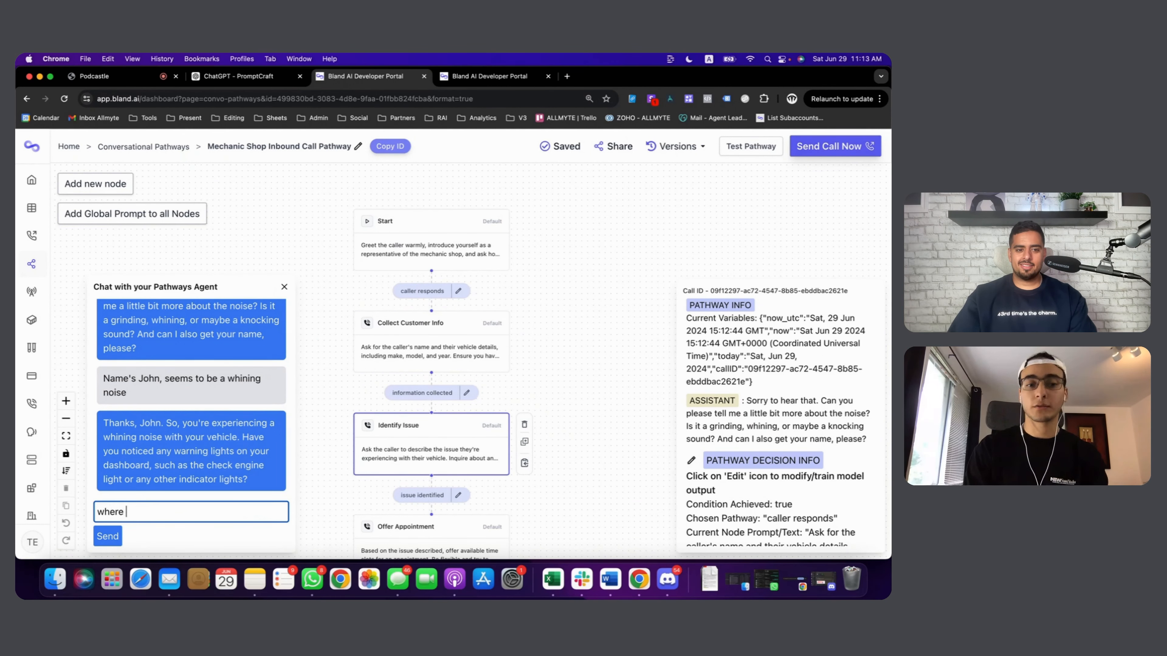
pyautogui.press('Return')
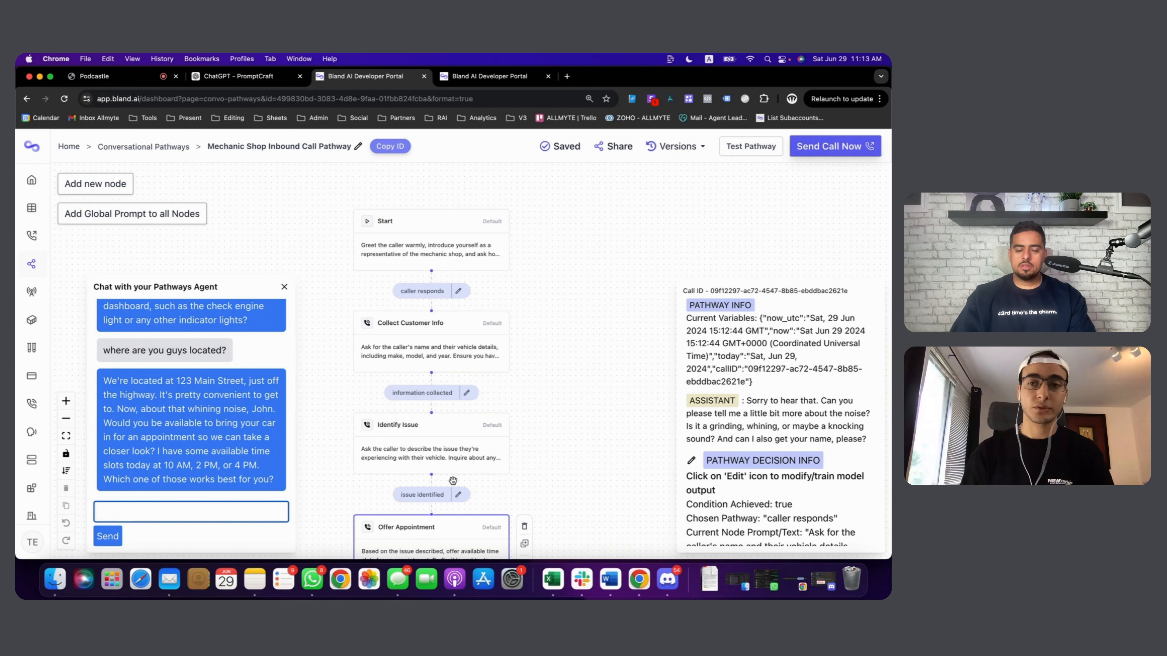
pyautogui.moveTo(568, 478); pyautogui.dragTo(565, 289)
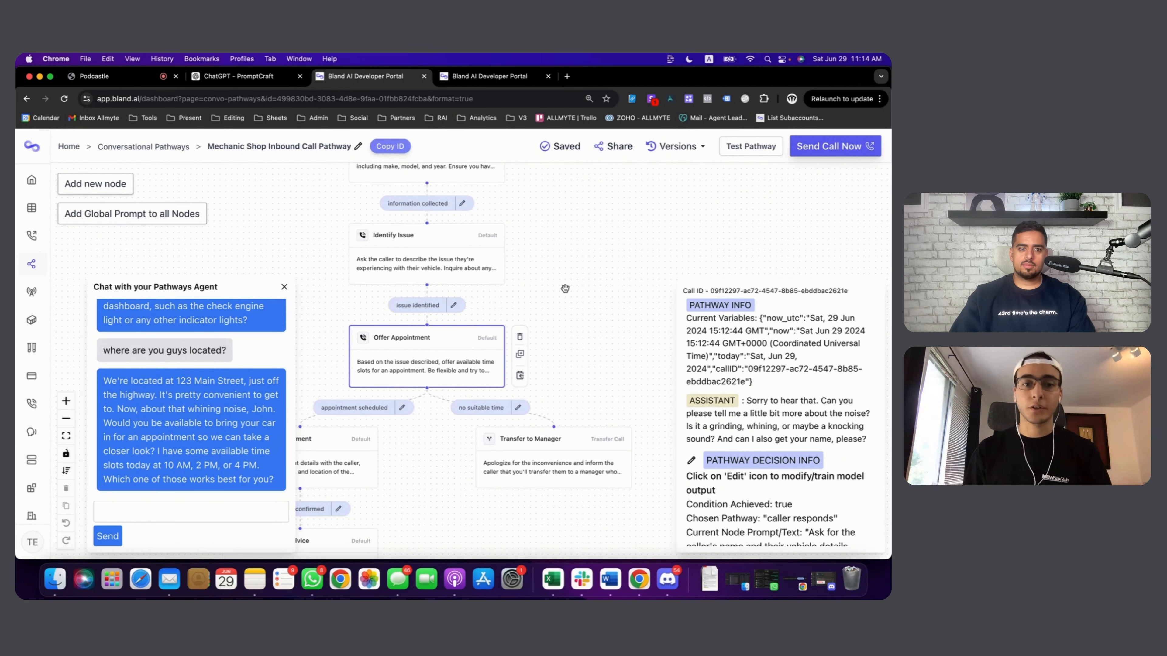
pyautogui.click(216, 515)
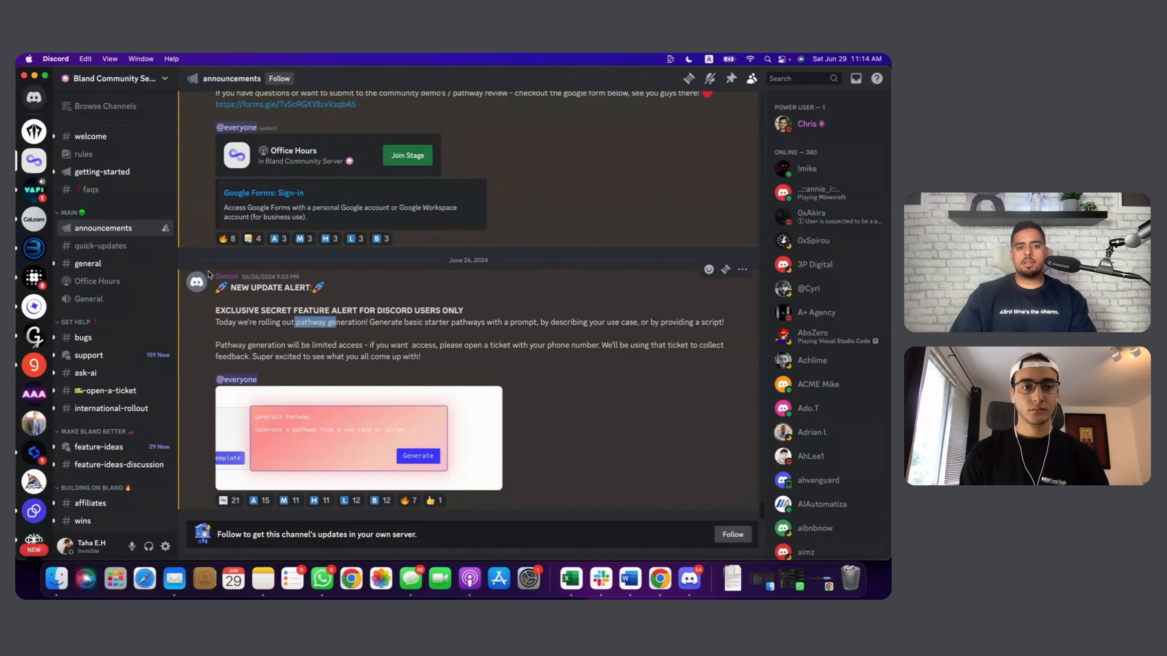
# Highlight the pathway generation announcement in the Bland Community Server on Discord, and close Discord to return to the pathway editor.
pyautogui.moveTo(209, 274); pyautogui.dragTo(463, 367)
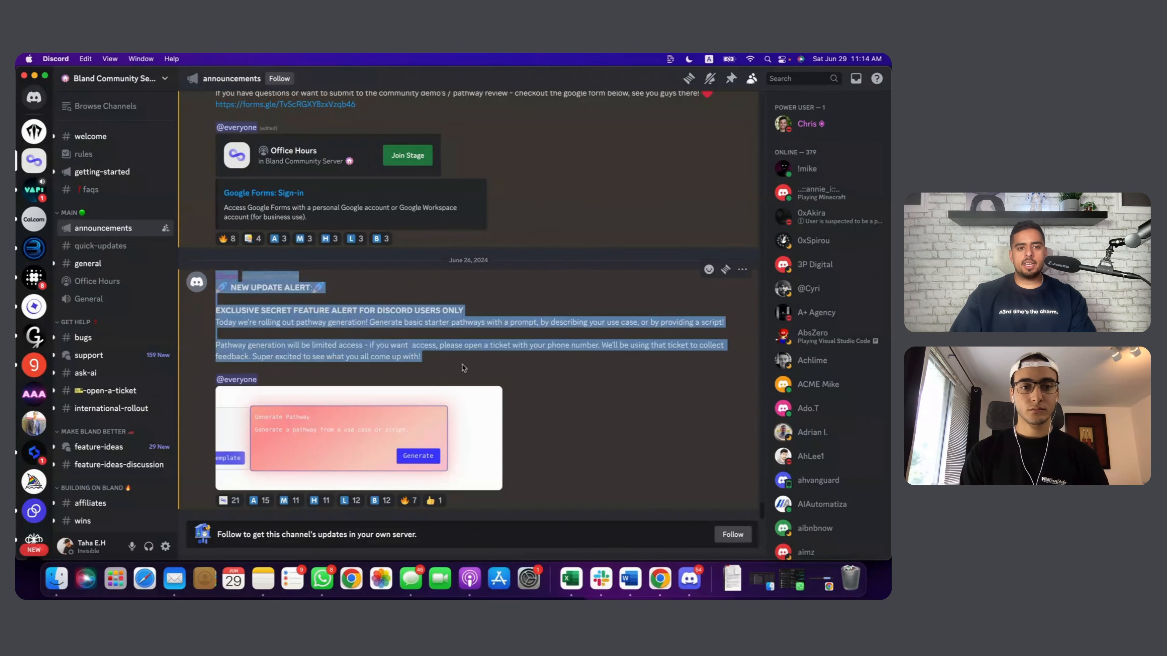
pyautogui.click(463, 368)
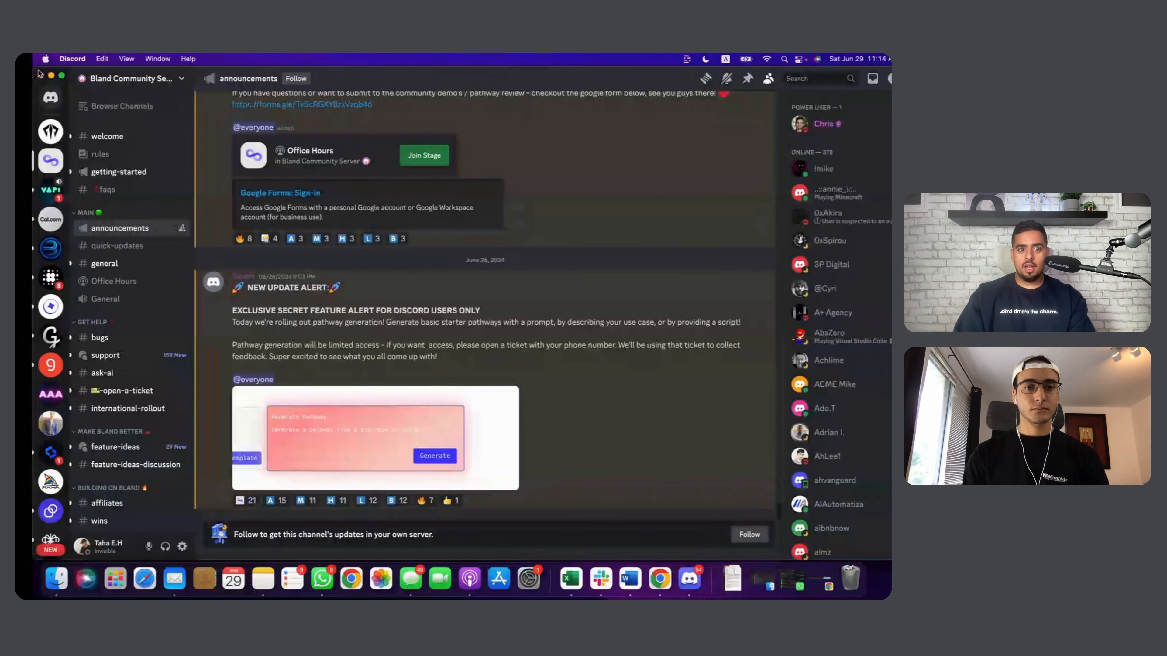
pyautogui.click(35, 74)
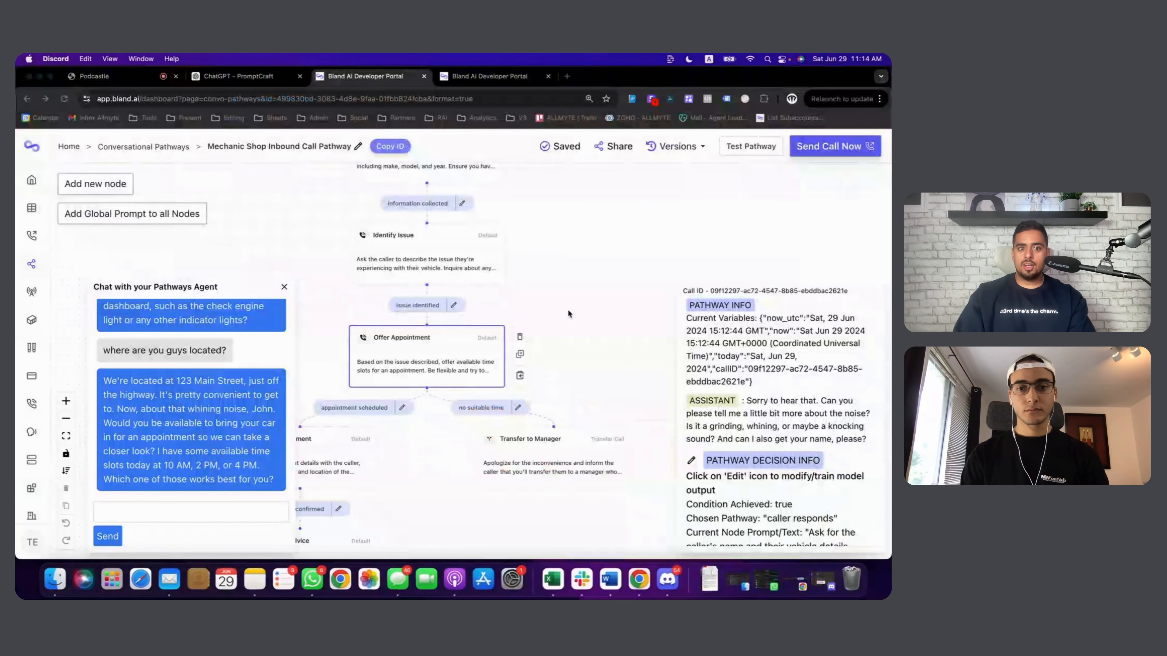